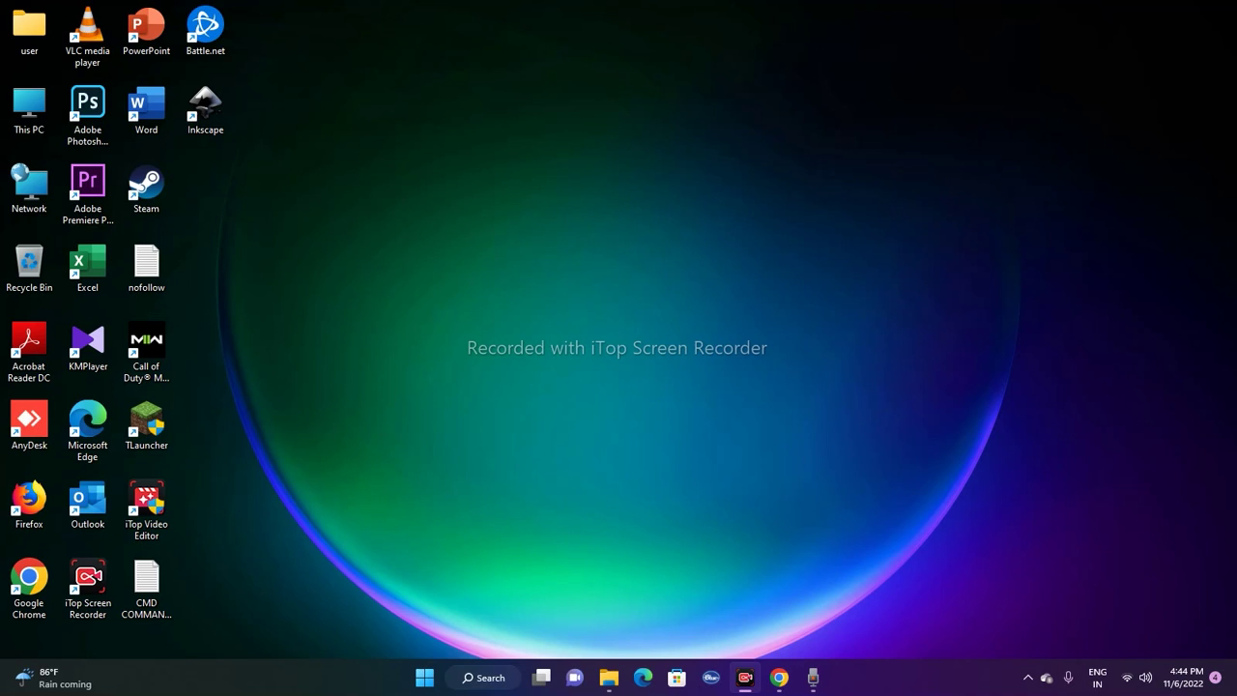
Check the installed Windows version by running WINVER from Windows search, and close the About Windows dialog.
key(super+s)
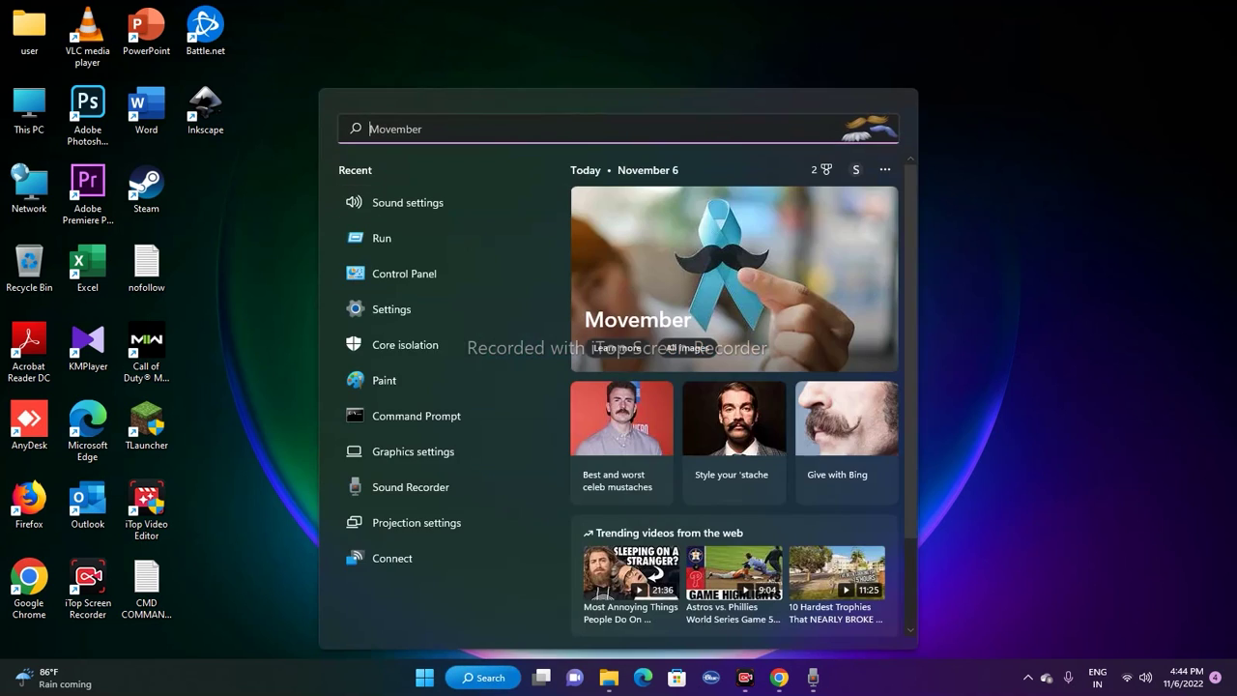
key(Escape)
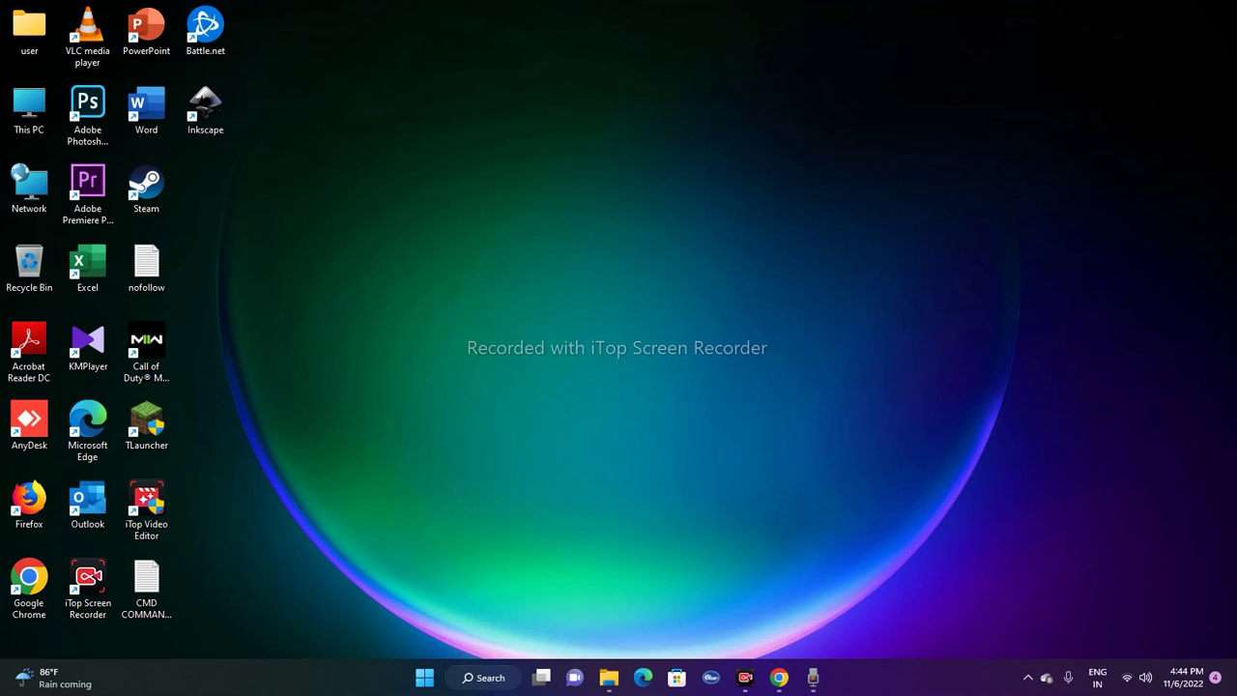
key(super+s)
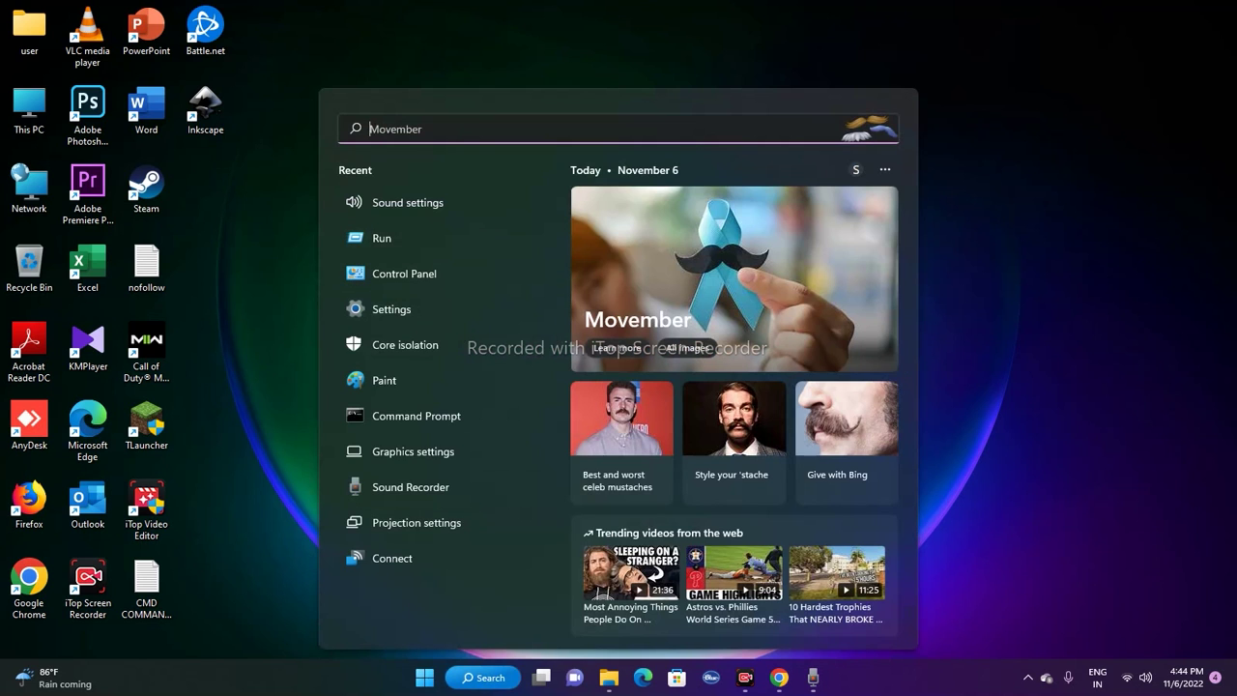
text(WINVER)
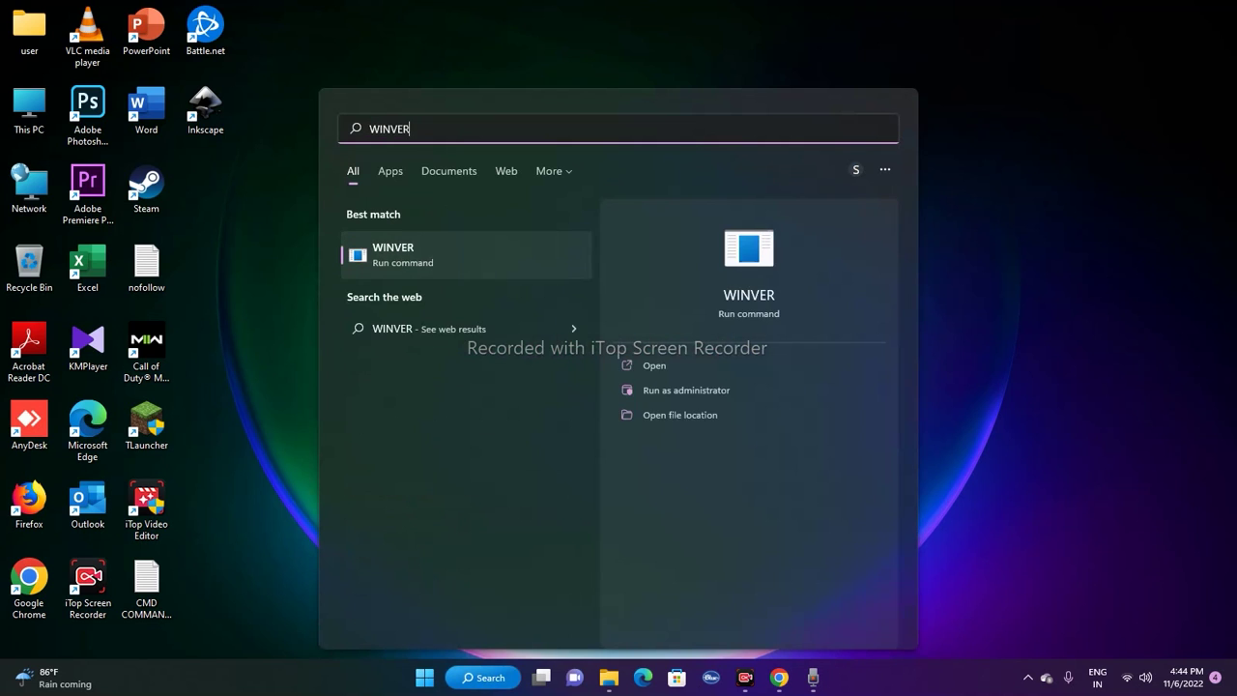
key(Return)
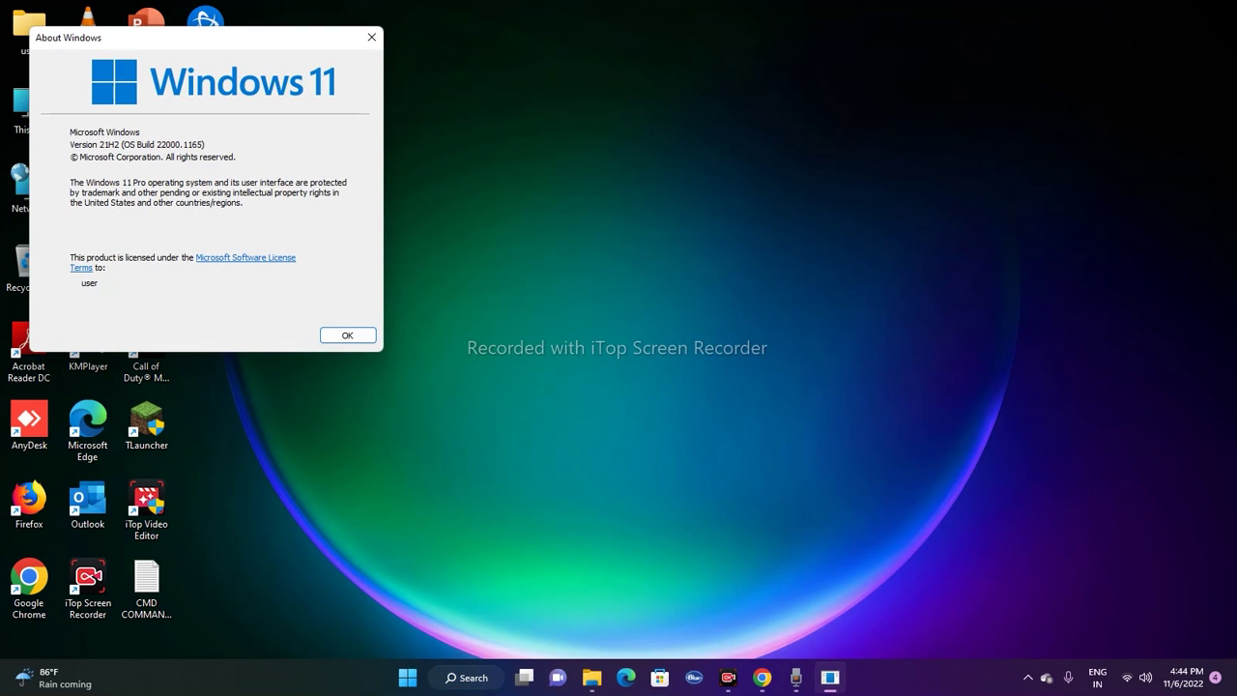
click(371, 37)
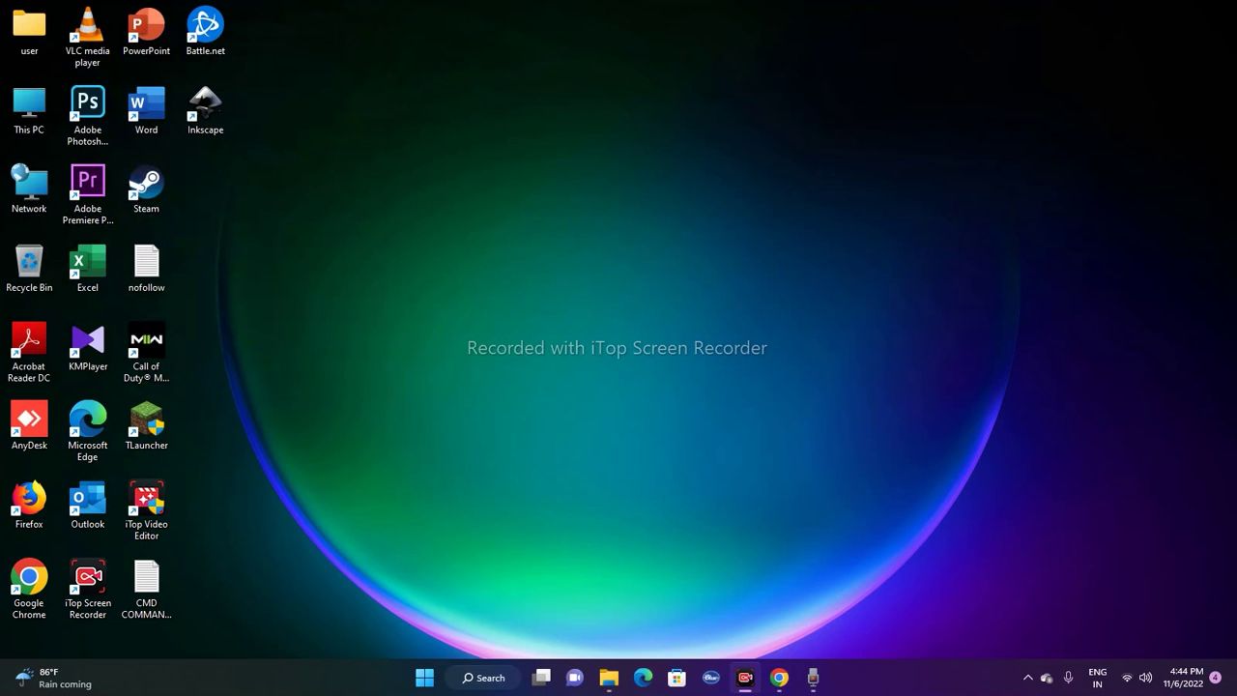
key(super+s)
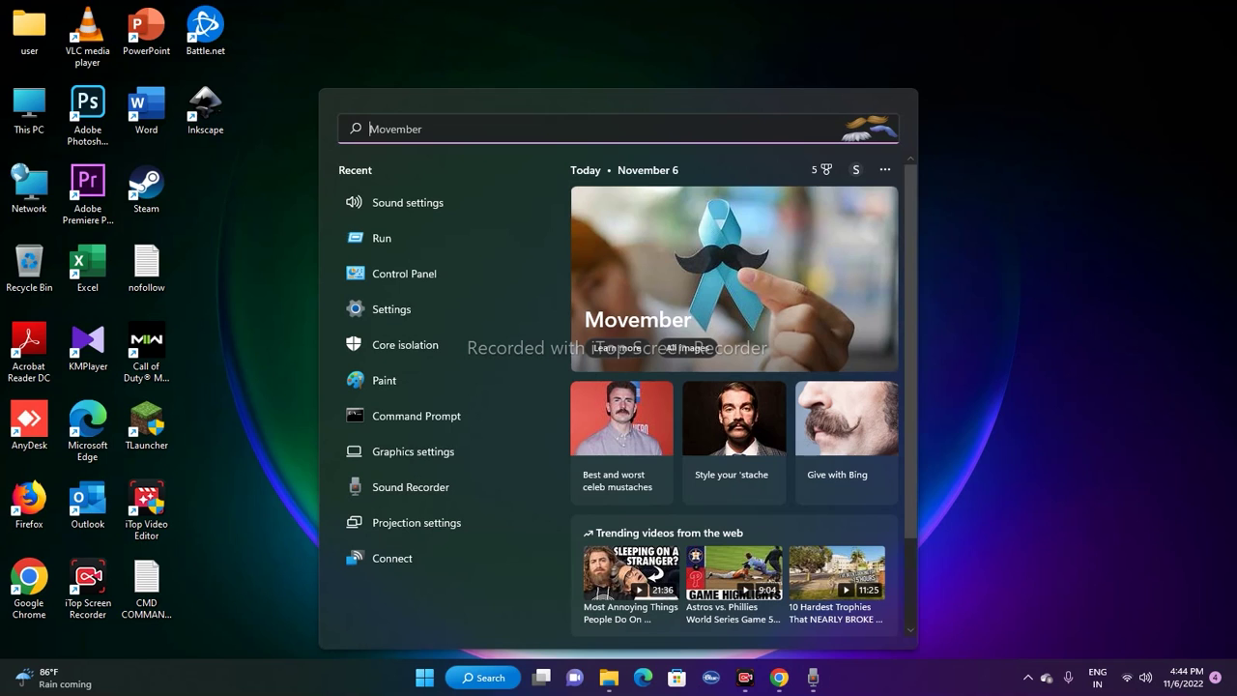
key(Escape)
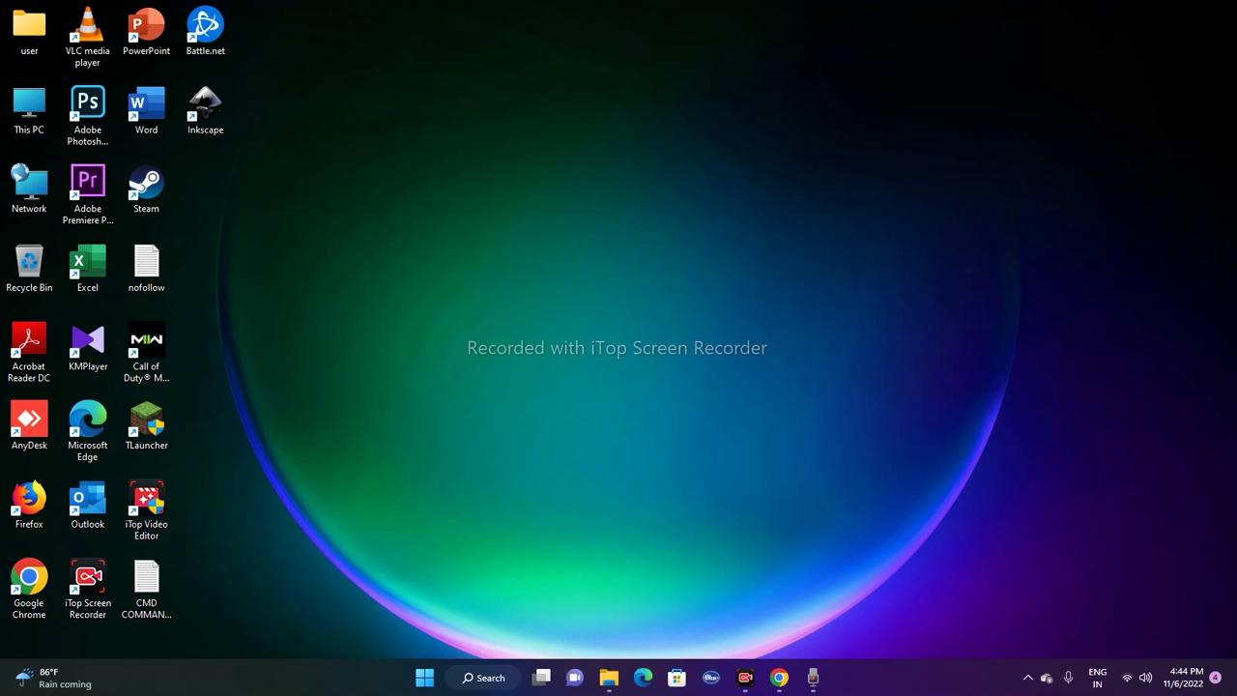
key(ctrl+shift+Escape)
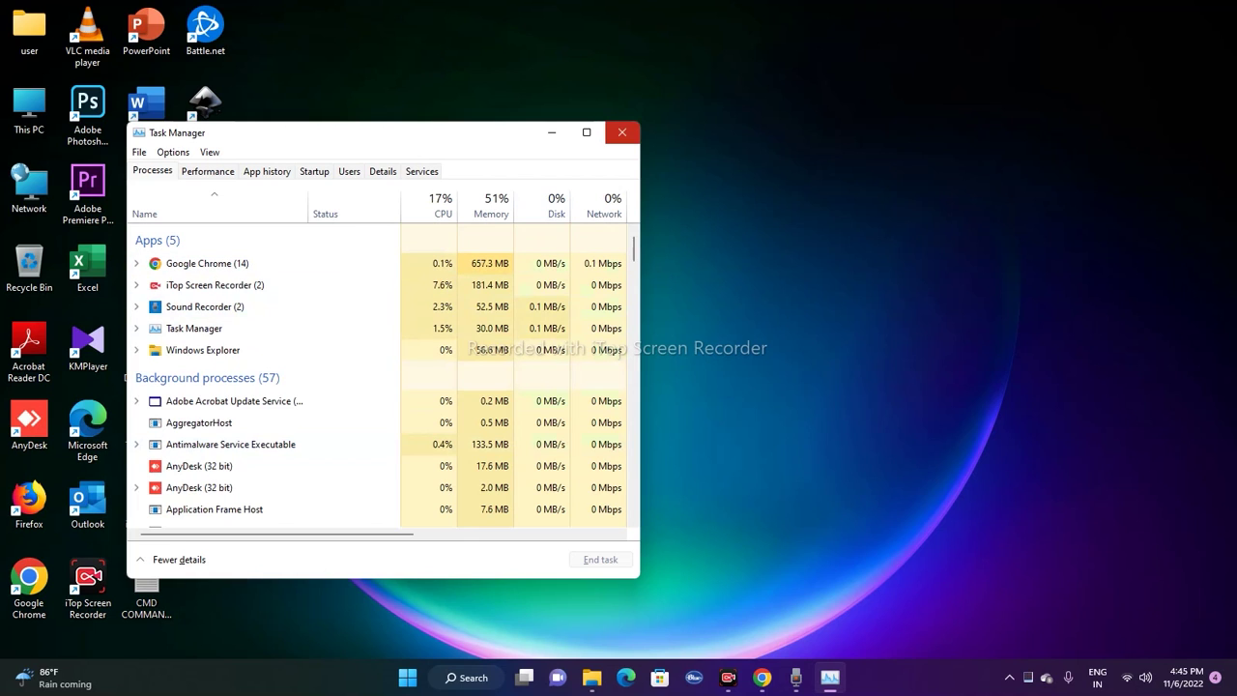
click(621, 131)
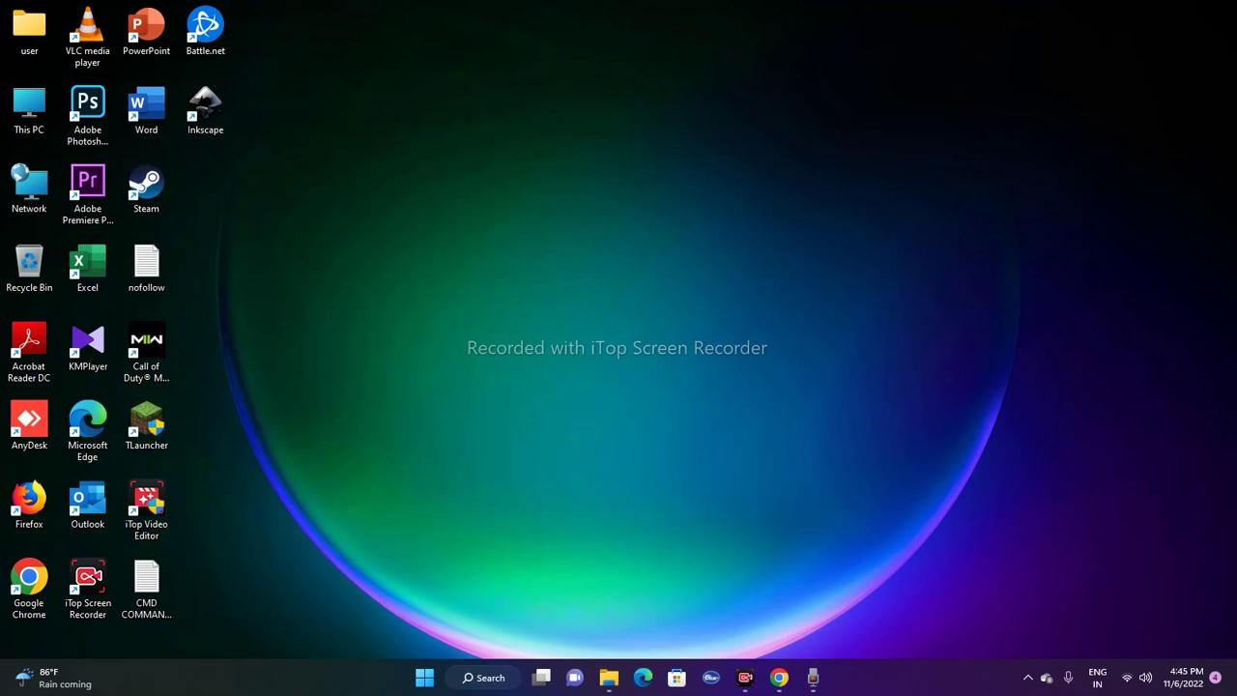
Restart the Windows Explorer process in Task Manager, then close Task Manager.
key(ctrl+shift+Escape)
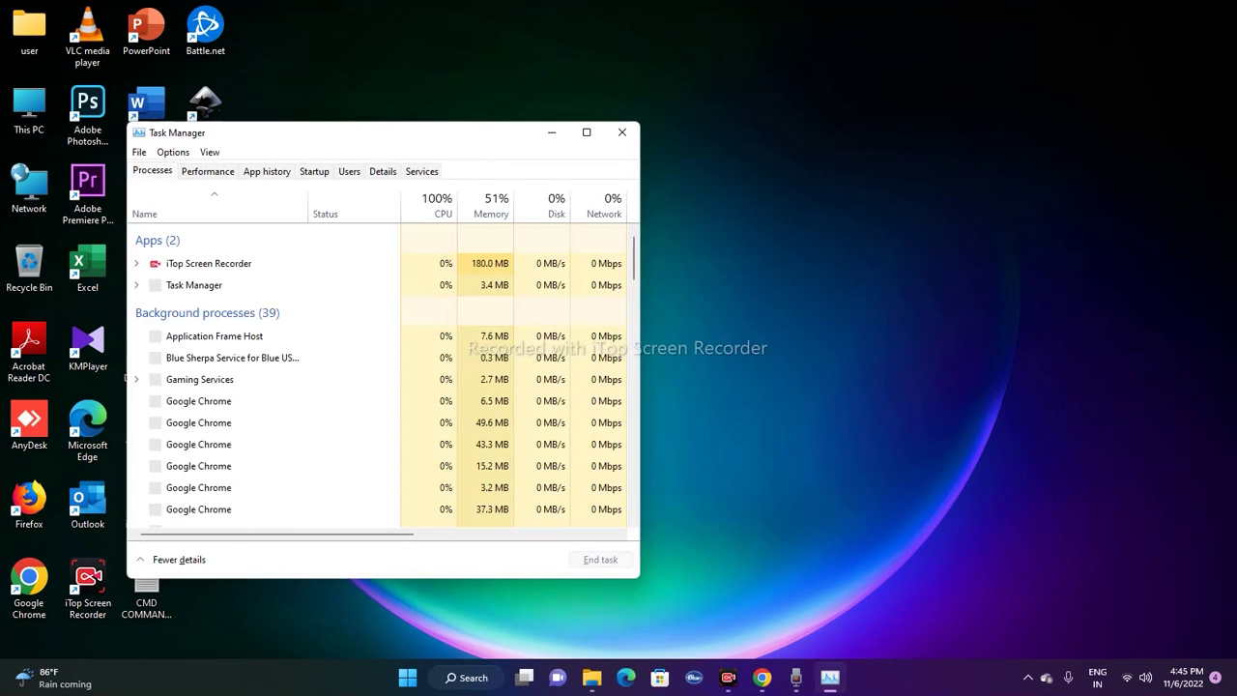
drag(423, 141, 633, 80)
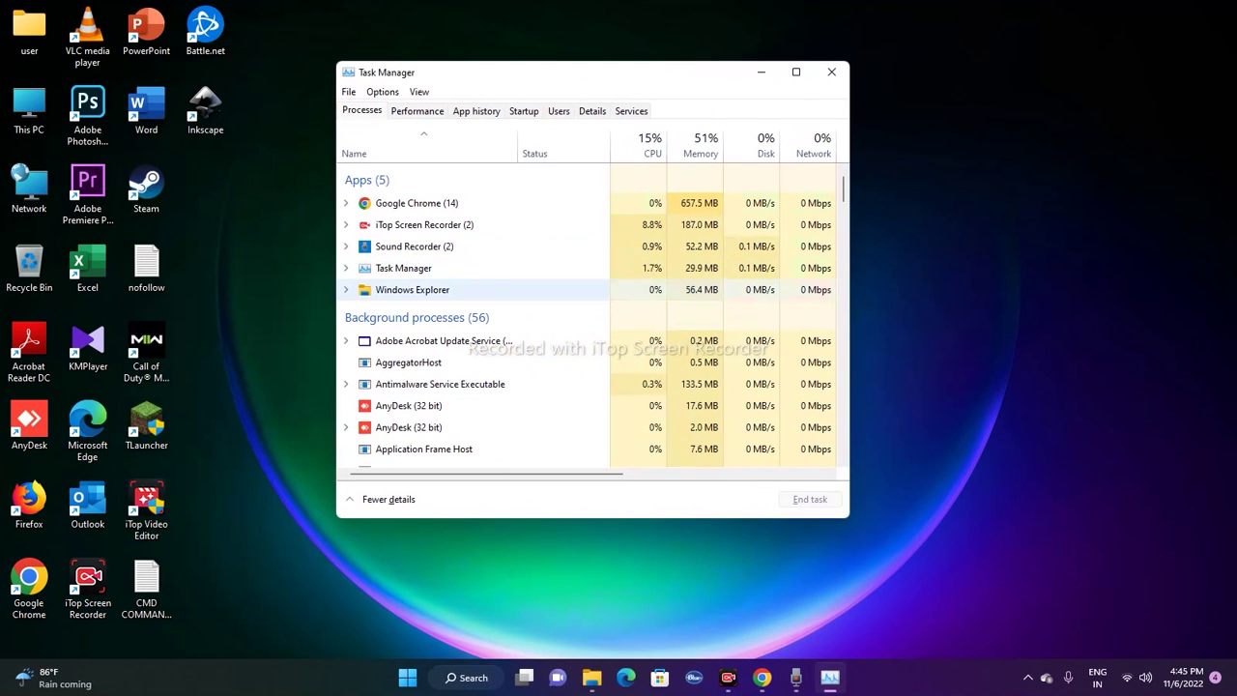
click(432, 290)
right_click(432, 290)
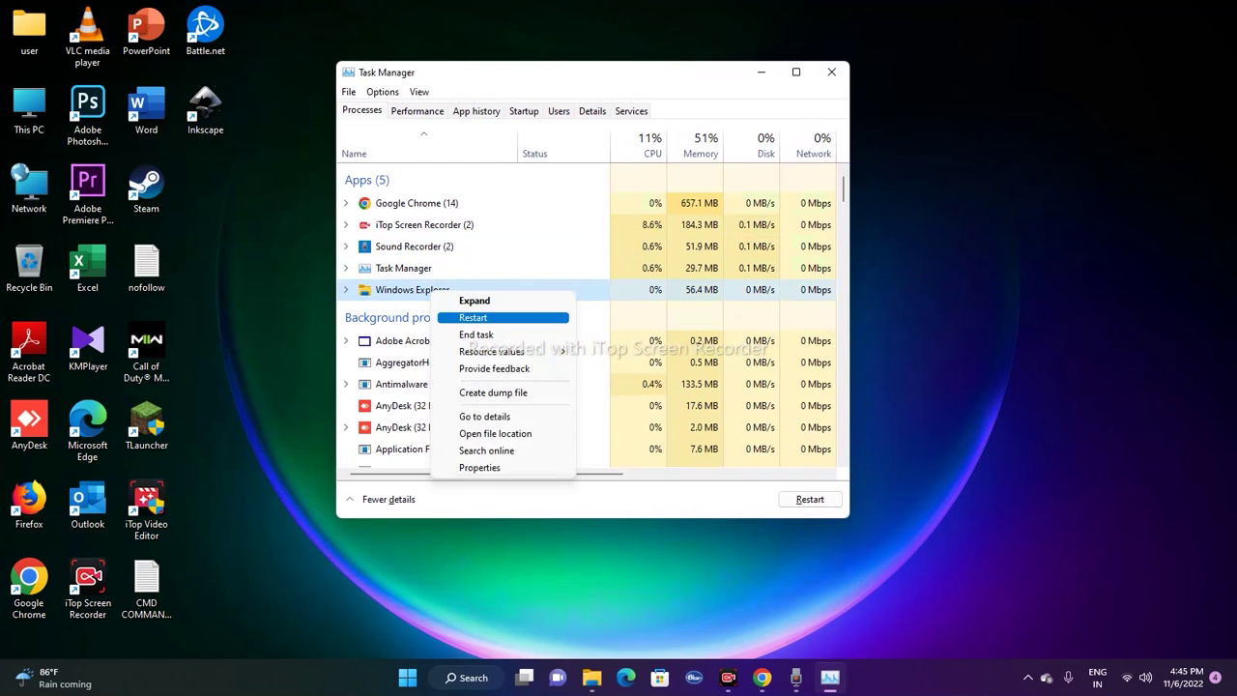
click(472, 317)
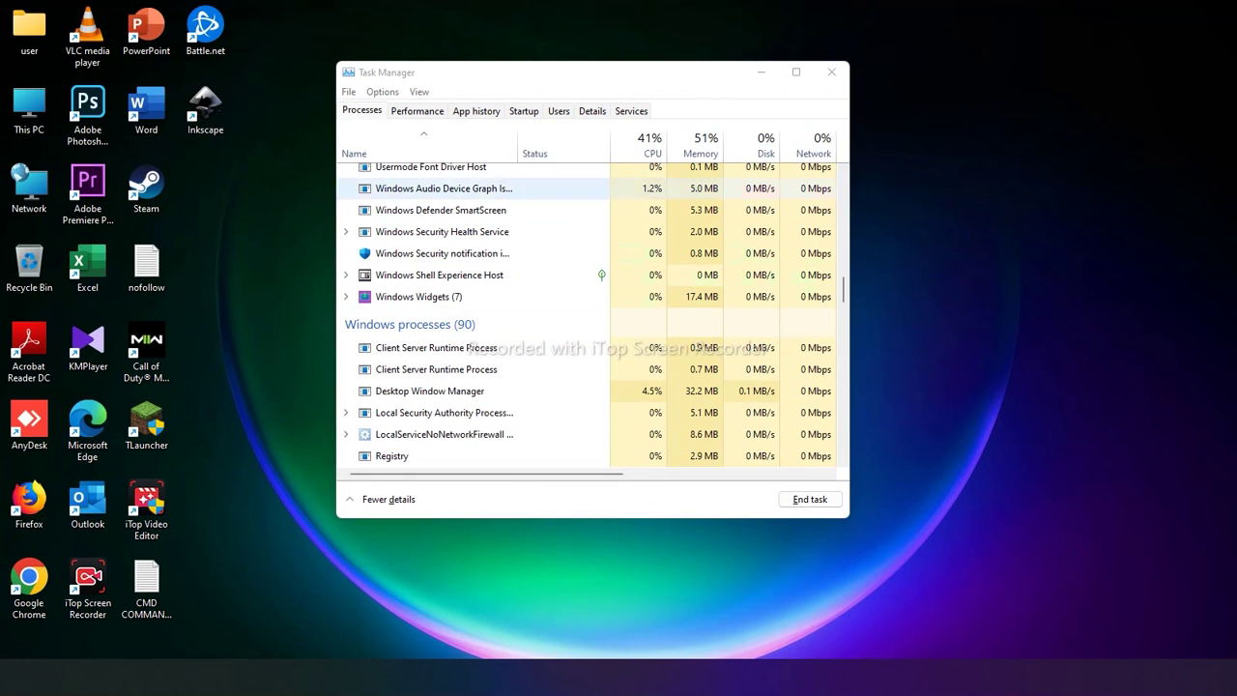
click(831, 72)
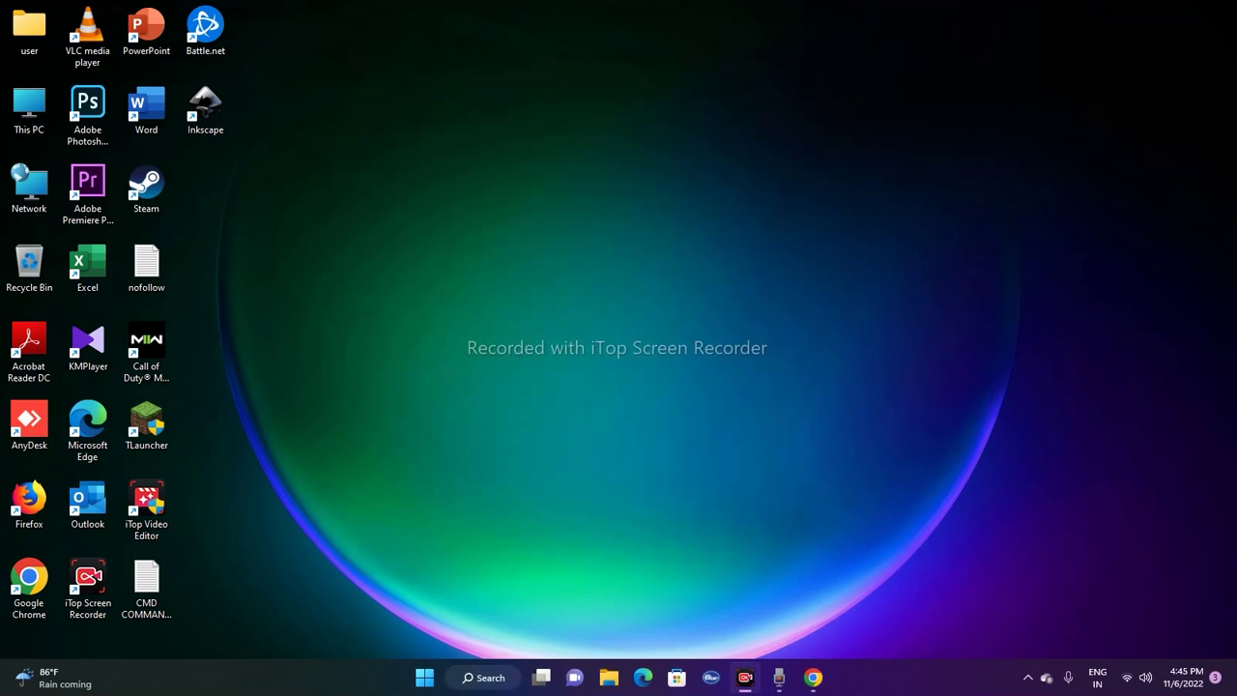
Test whether Windows search opens and accepts typed text, and close it again.
key(super+s)
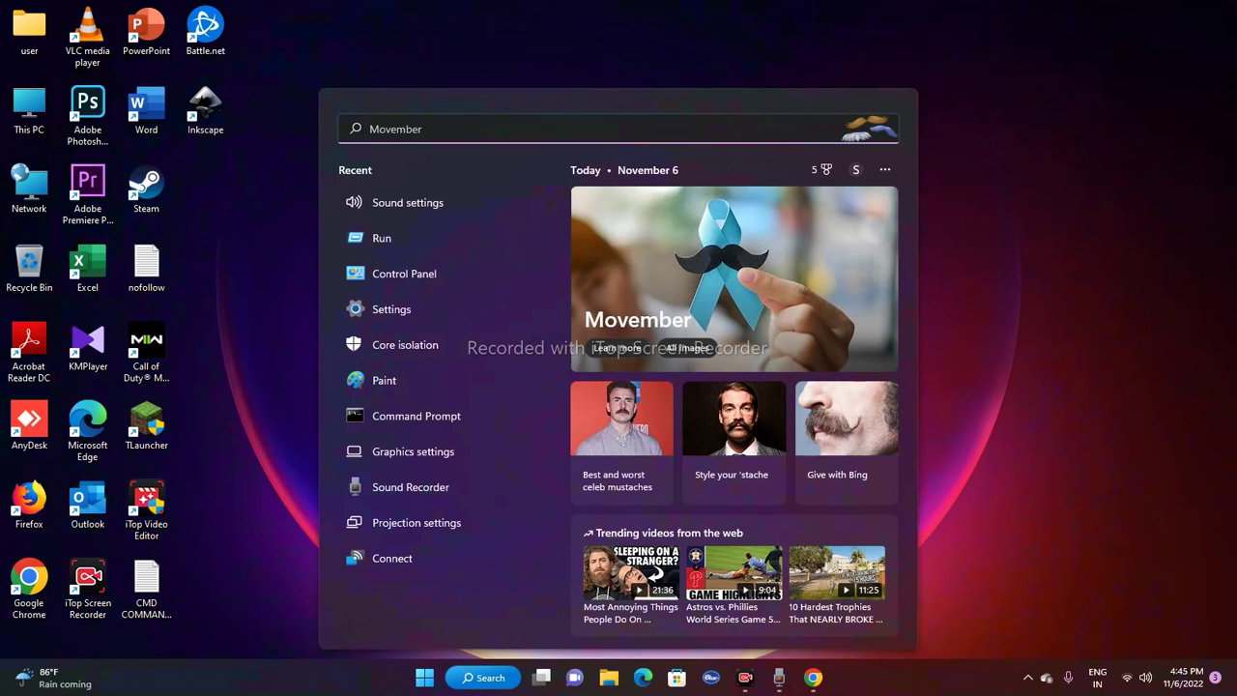
text(KK)
key(BackSpace)
key(BackSpace)
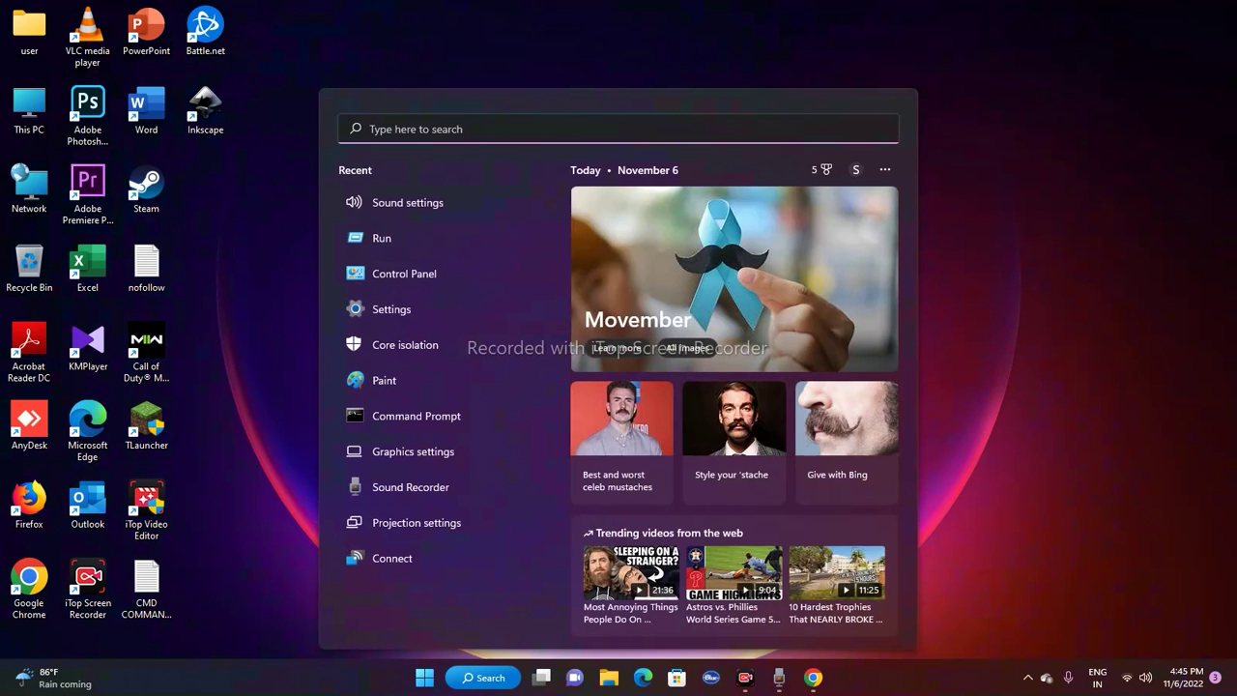
key(Escape)
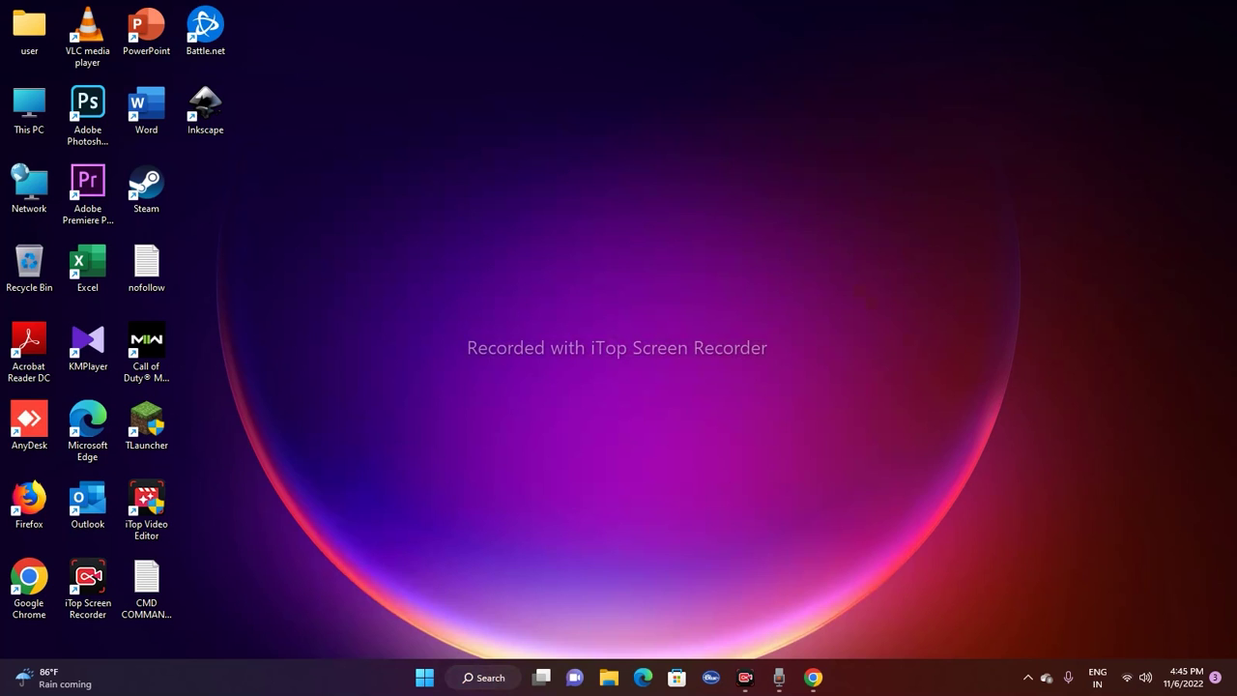
key(super+s)
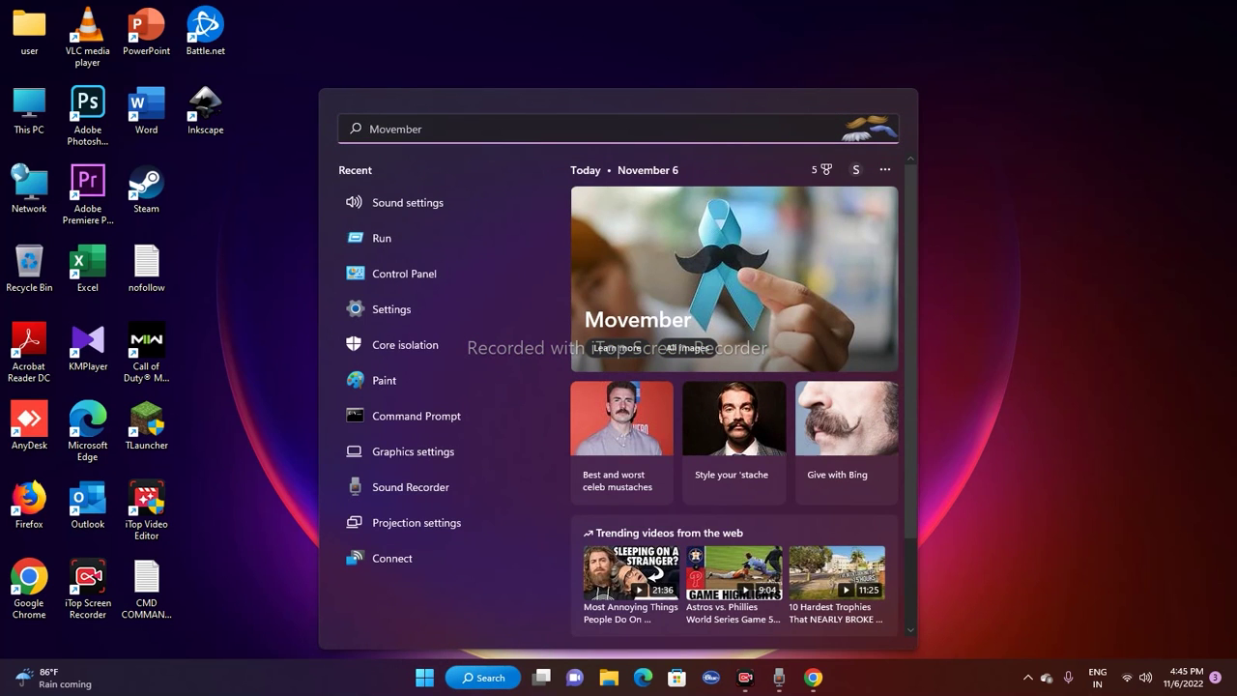
key(Escape)
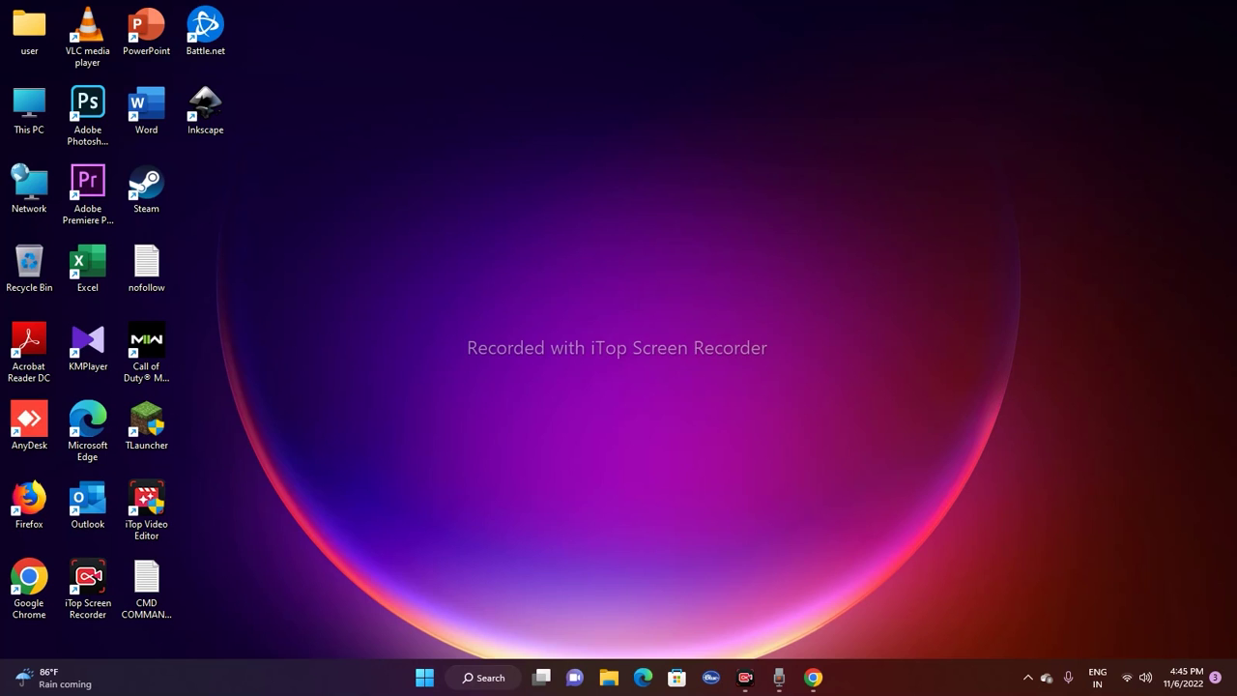
Run powershell as a new task with administrative privileges from Task Manager, and maximize the PowerShell window.
key(ctrl+shift+Escape)
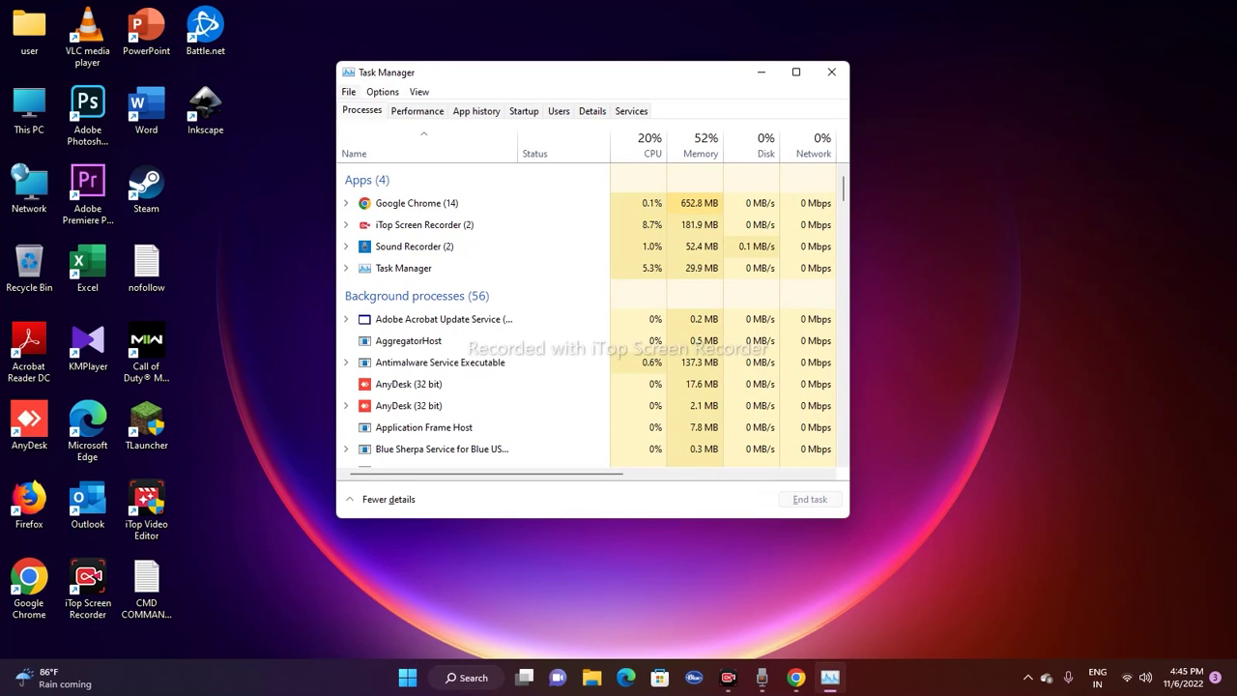
click(348, 91)
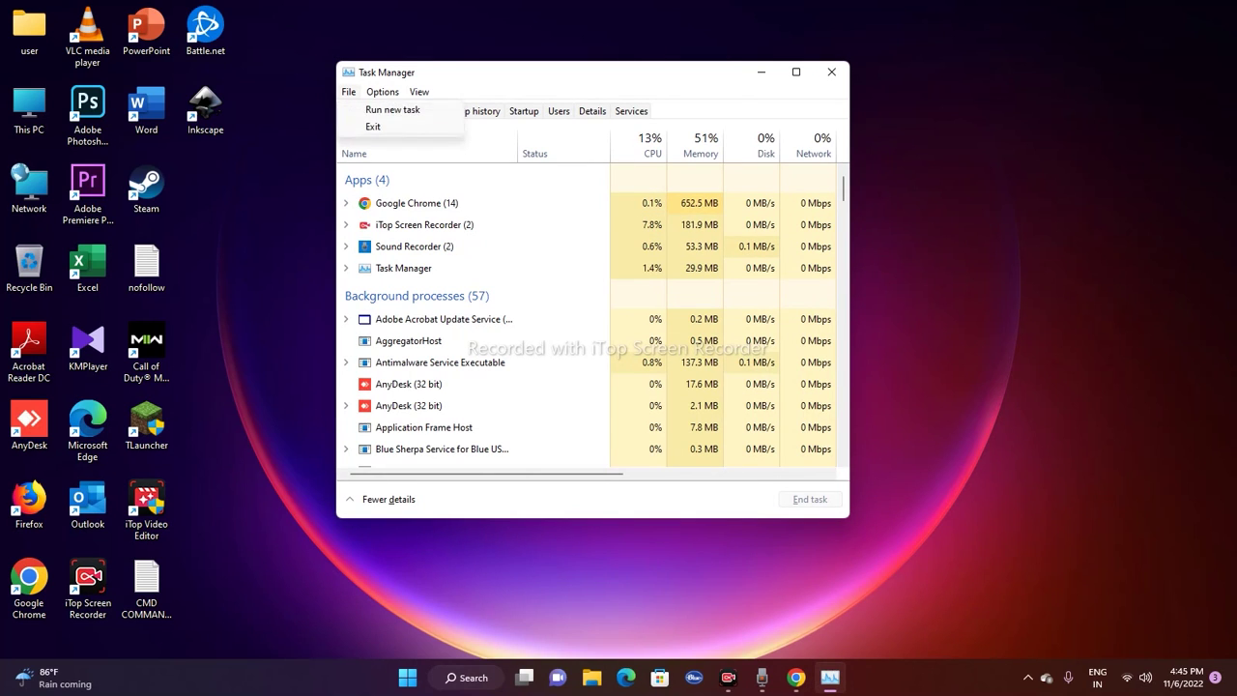
key(Return)
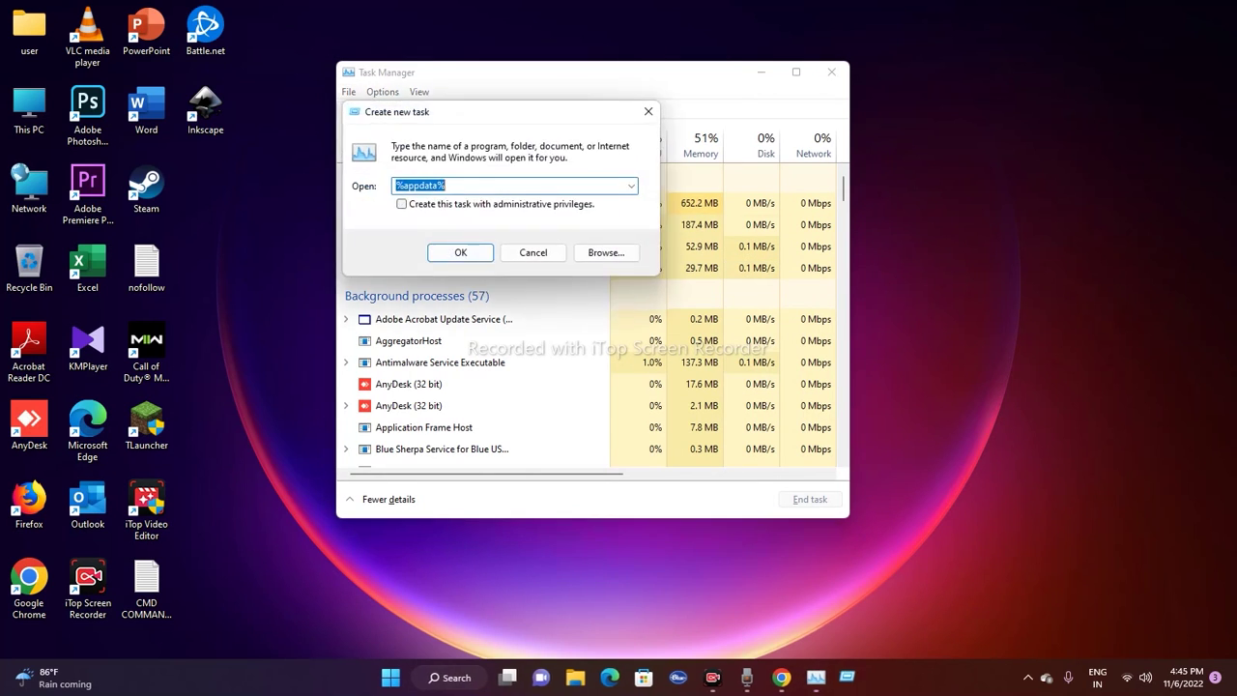
key(BackSpace)
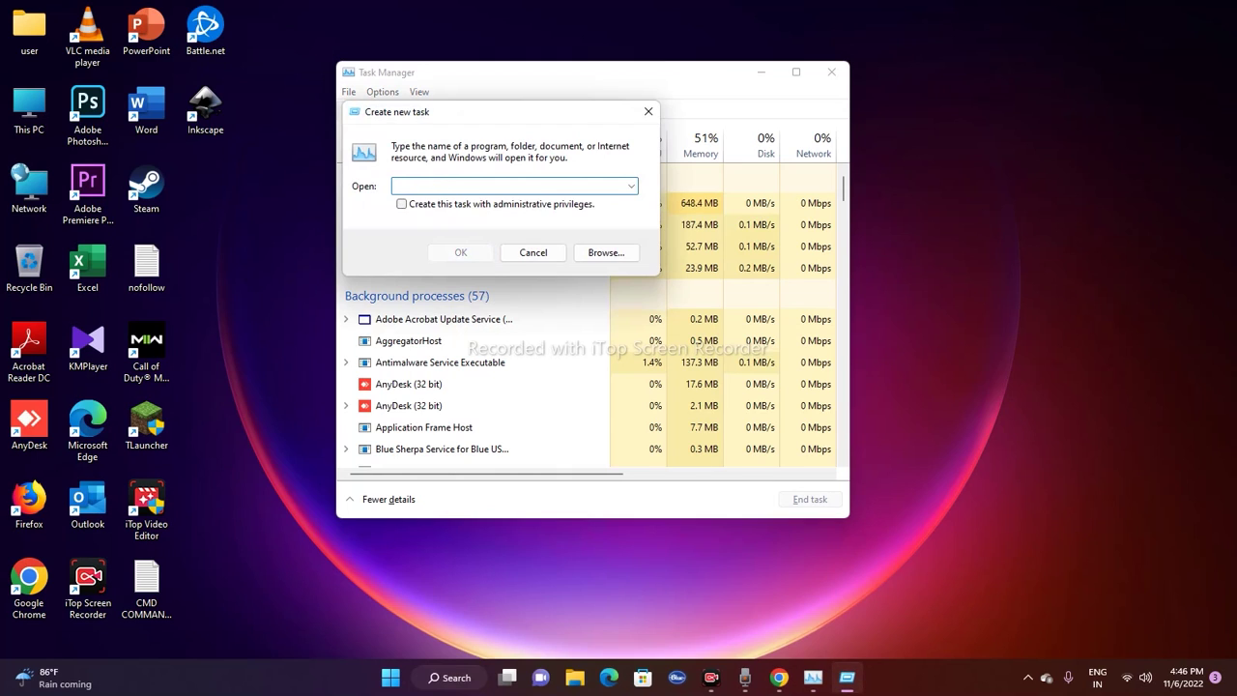
text(POWERSHELL)
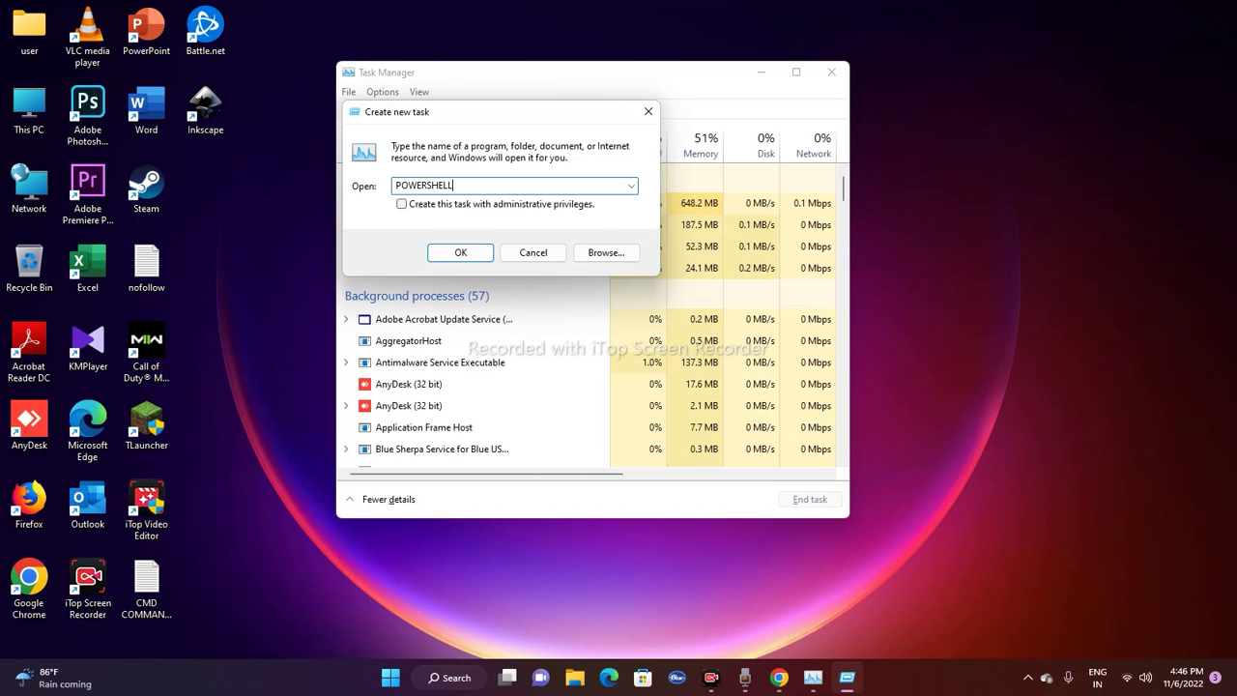
key(BackSpace)
key(BackSpace)
key(BackSpace)
key(BackSpace)
key(BackSpace)
key(BackSpace)
key(BackSpace)
key(BackSpace)
key(BackSpace)
key(BackSpace)
text(powershell)
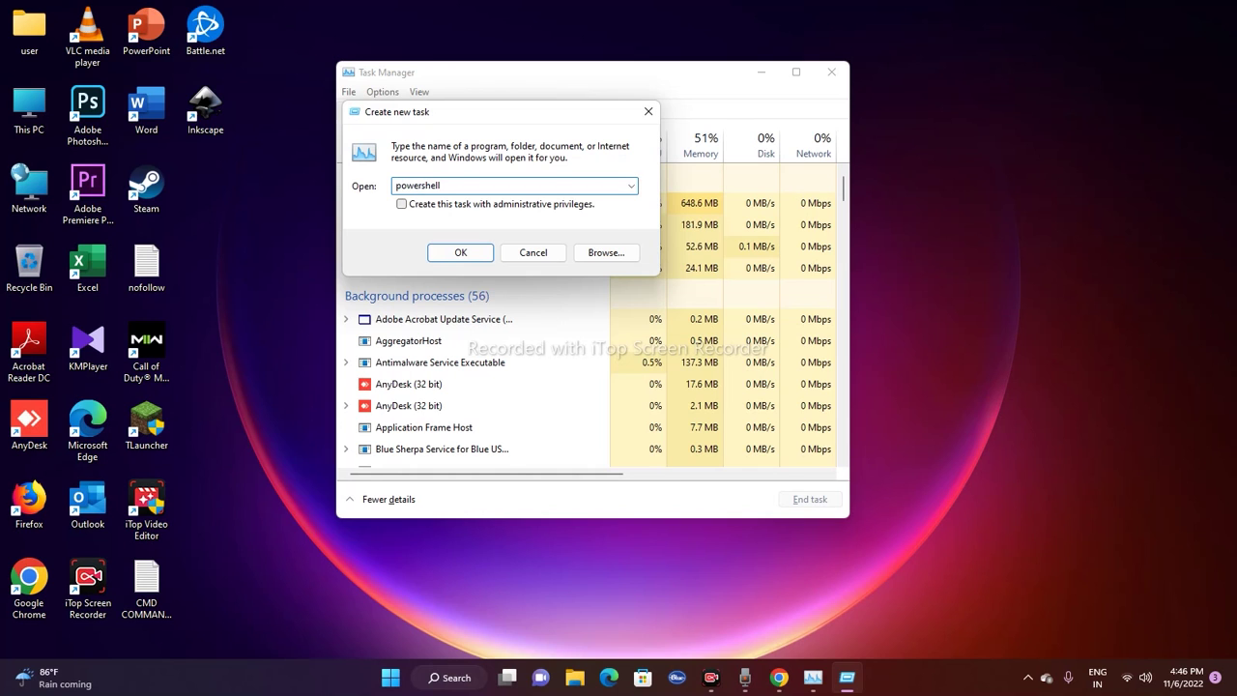
click(401, 204)
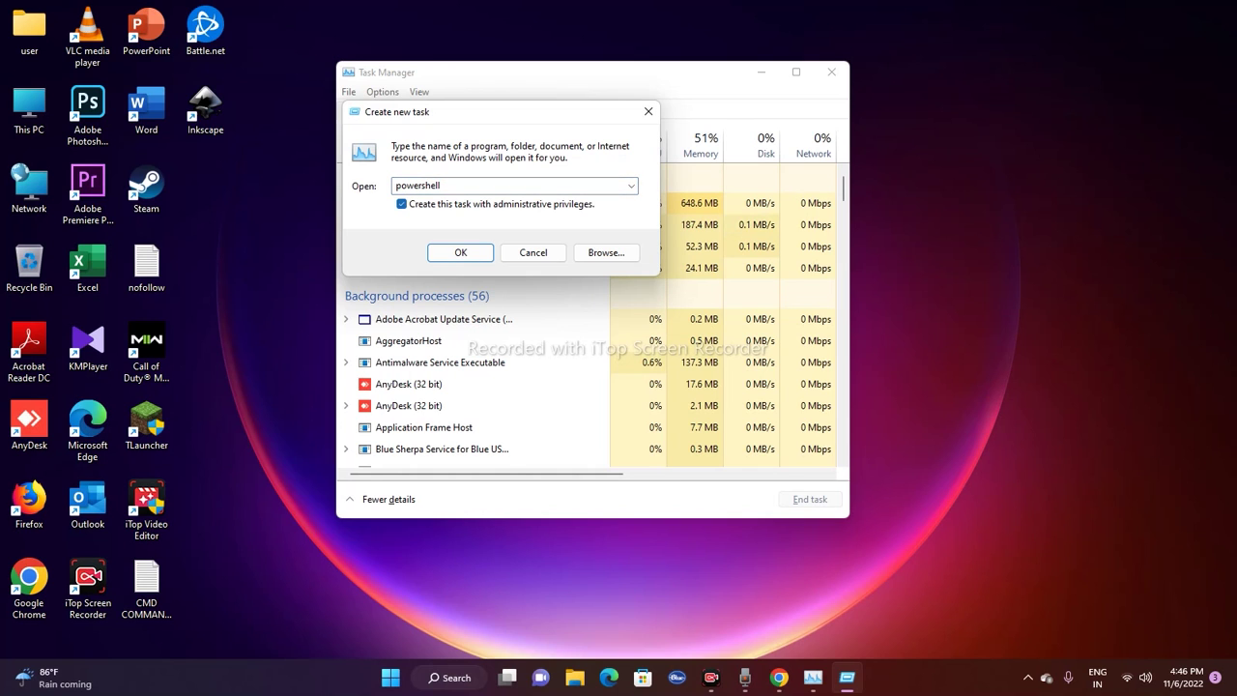
click(461, 252)
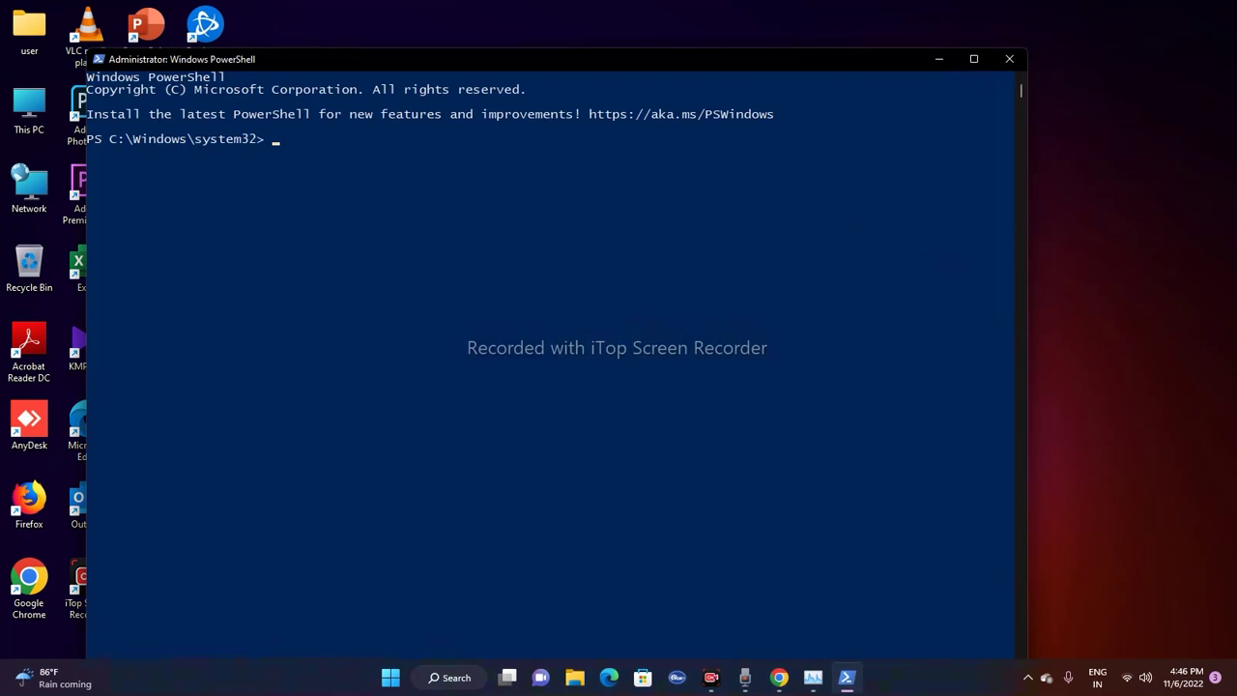
click(973, 59)
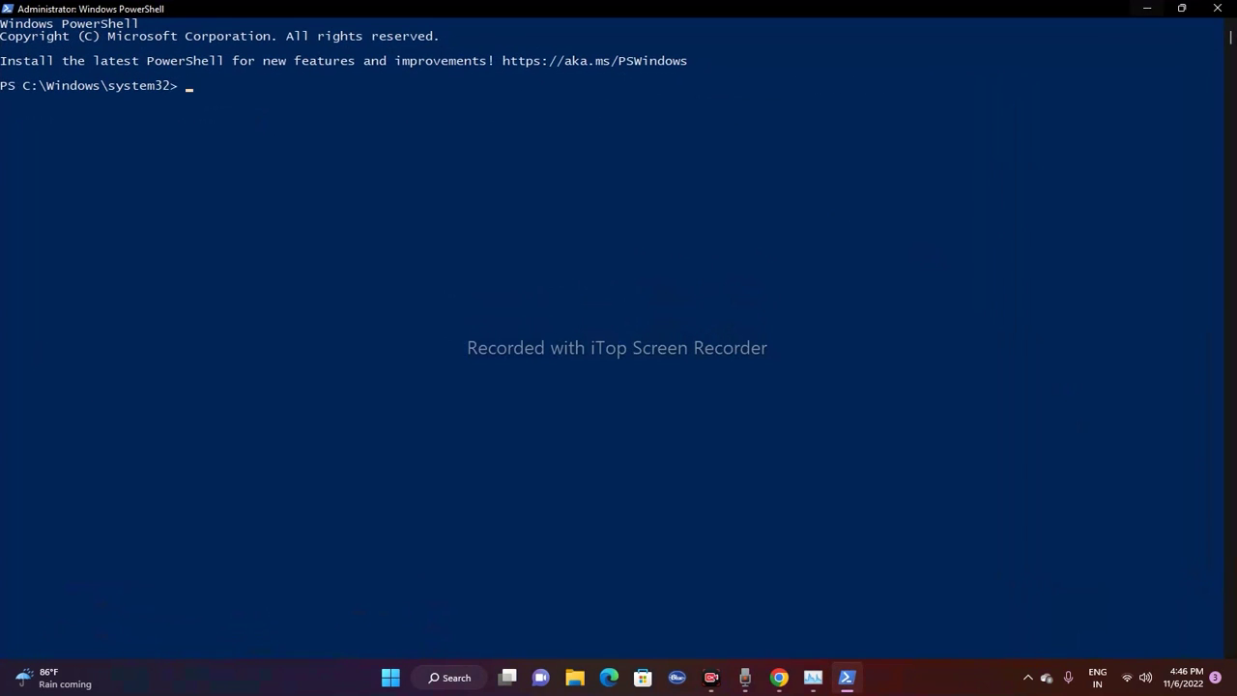
Close Task Manager and copy the Get-AppxPackage Microsoft.Windows.ShellExperienceHost command line from the CMD COMMANDS -3 desktop text file.
click(1145, 10)
click(831, 72)
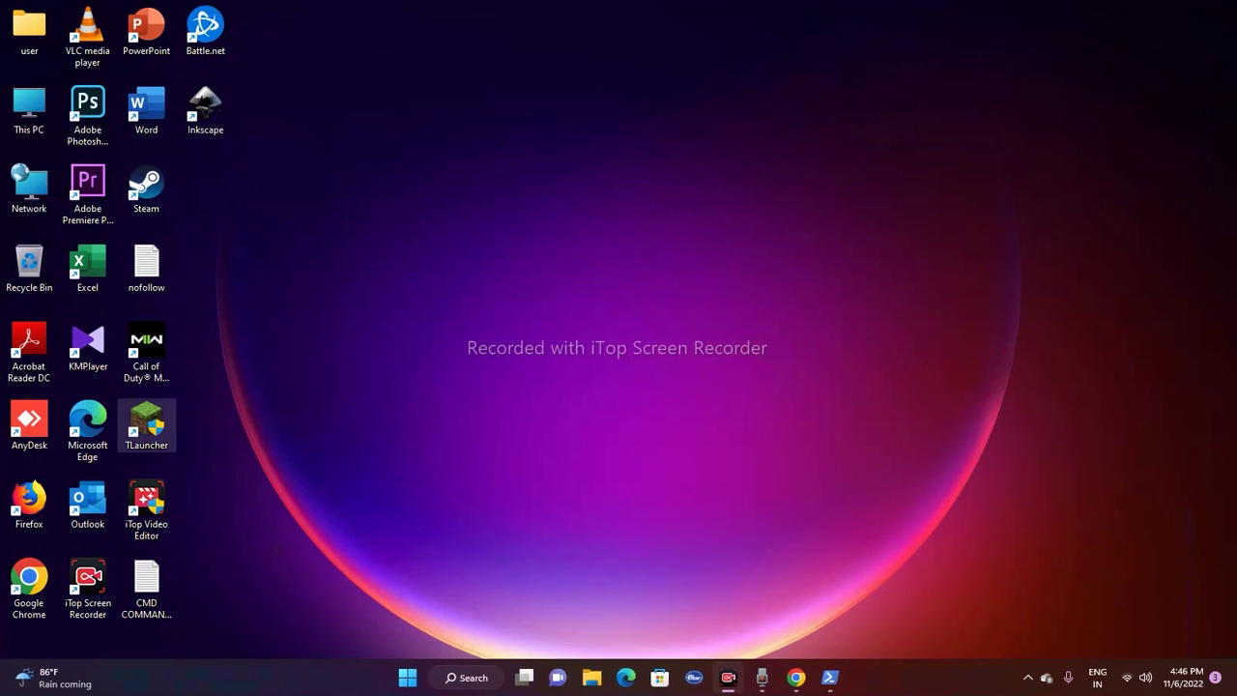
double_click(146, 588)
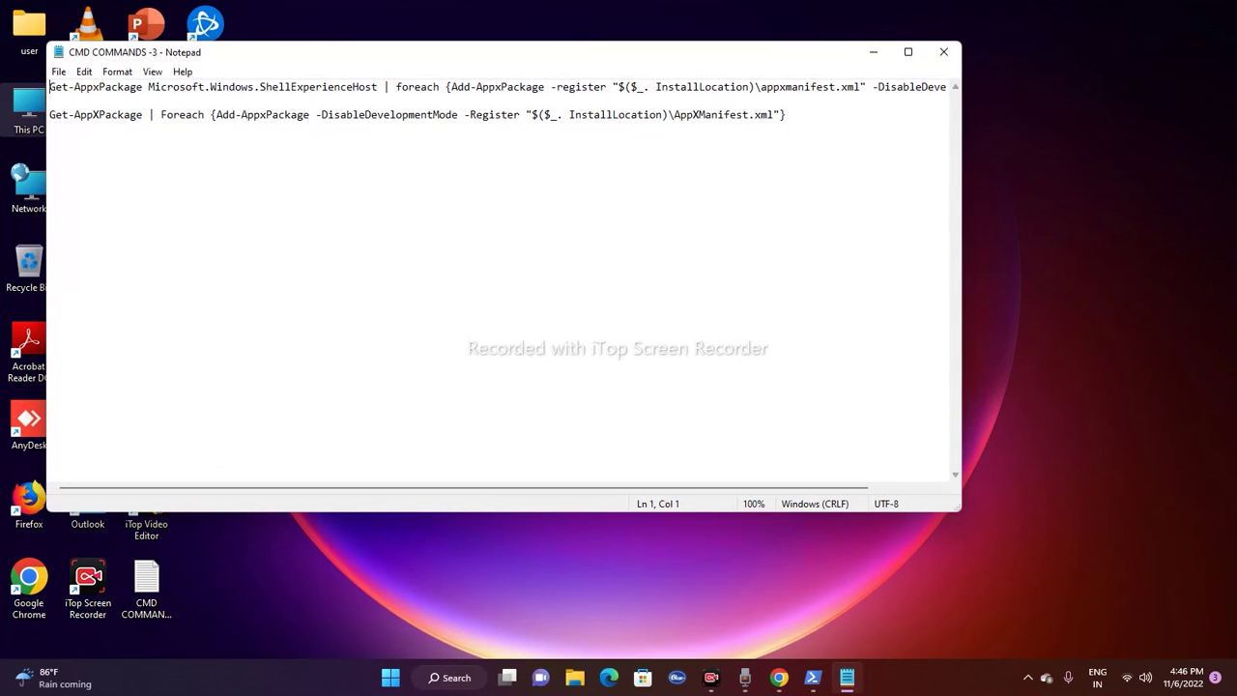
mouse_move(50, 87)
mouse_down()
mouse_move(317, 87)
mouse_move(50, 100)
mouse_up()
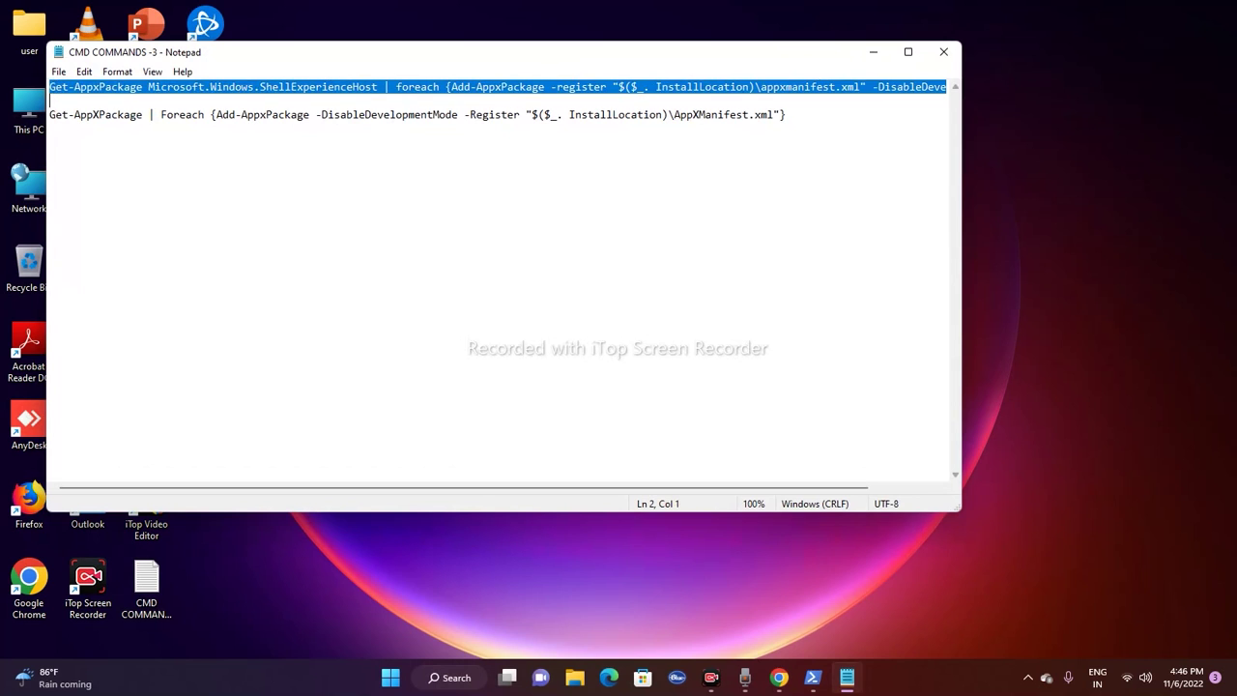
right_click(895, 89)
click(928, 139)
Paste the copied ShellExperienceHost re-registration command into the administrator PowerShell window and run it.
click(872, 53)
click(812, 676)
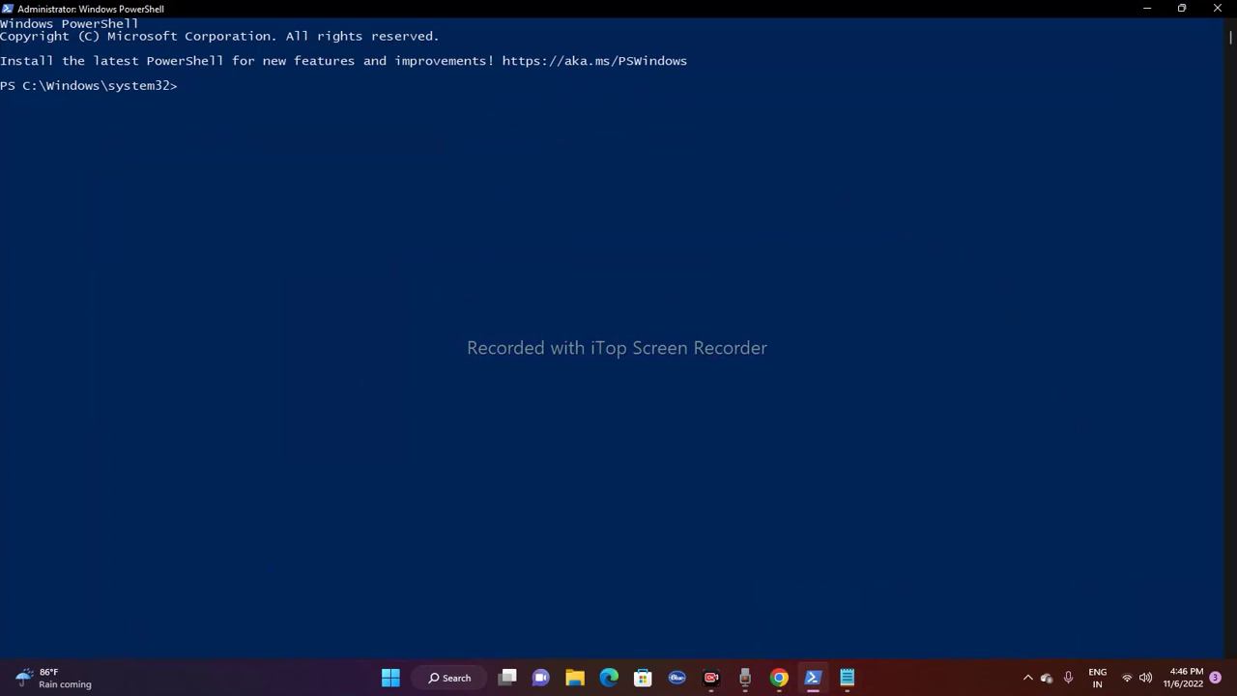
key(ctrl+v)
key(Return)
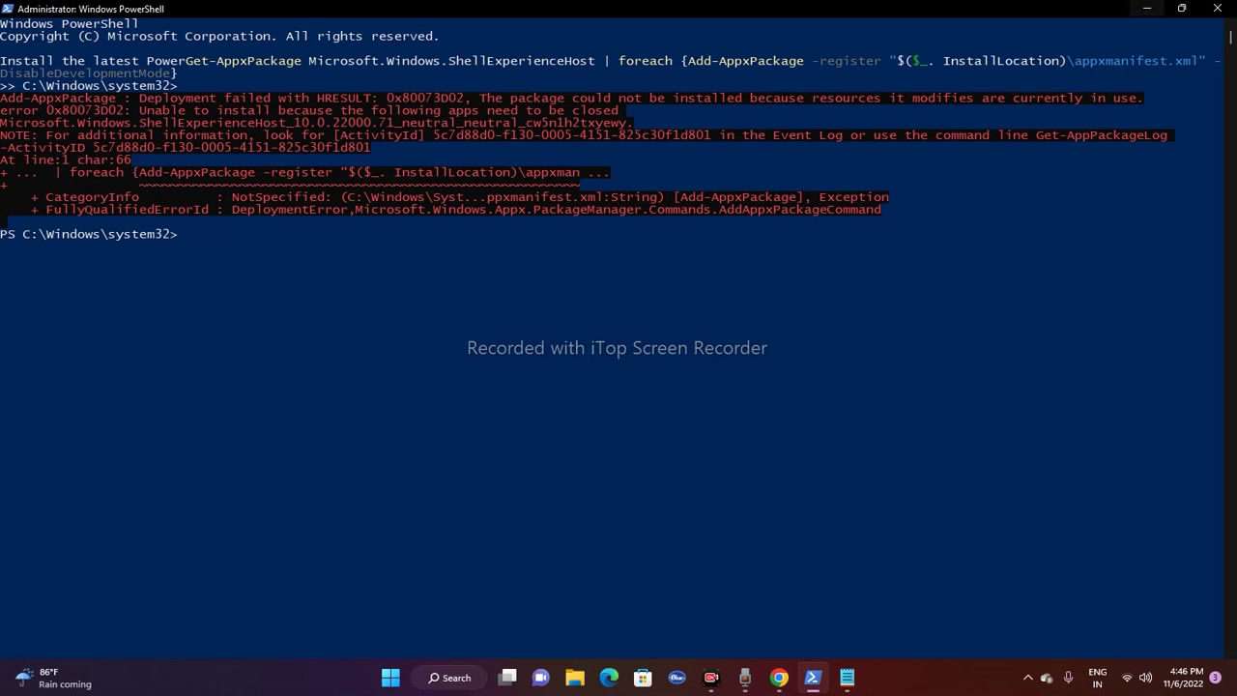
Copy the Get-AppXPackage | Foreach re-registration command line for all packages from the CMD COMMANDS -3 text file in Notepad.
click(1146, 8)
click(847, 676)
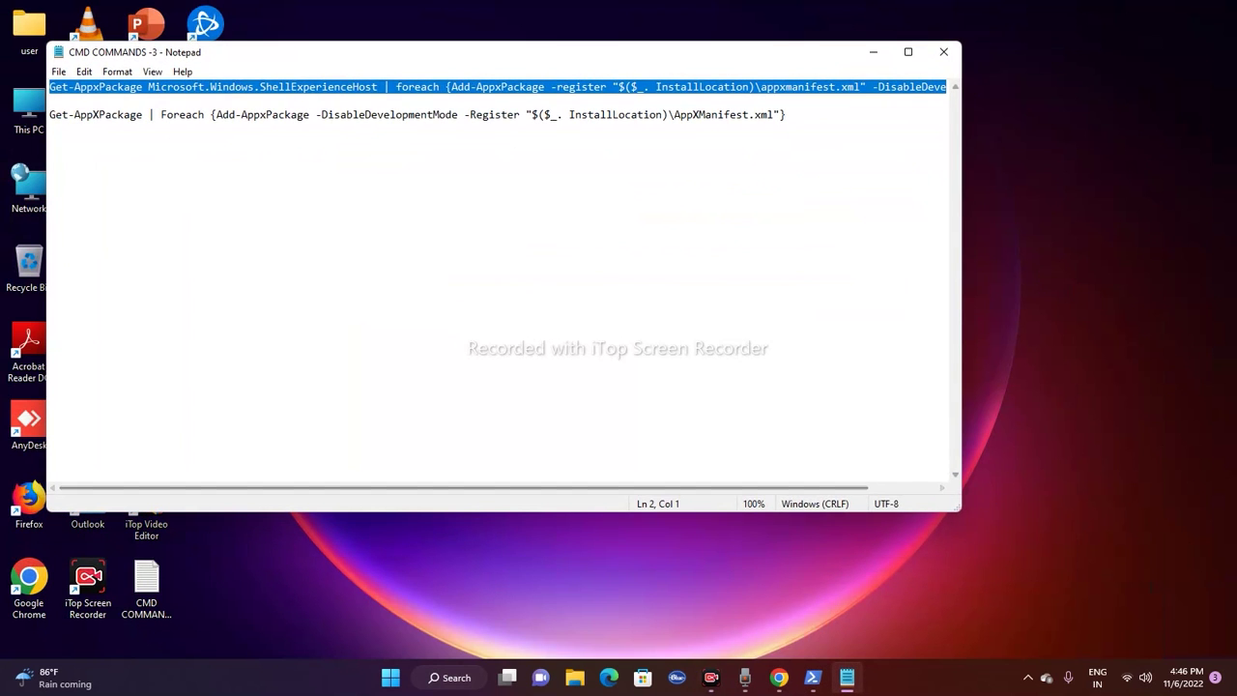
key(Down)
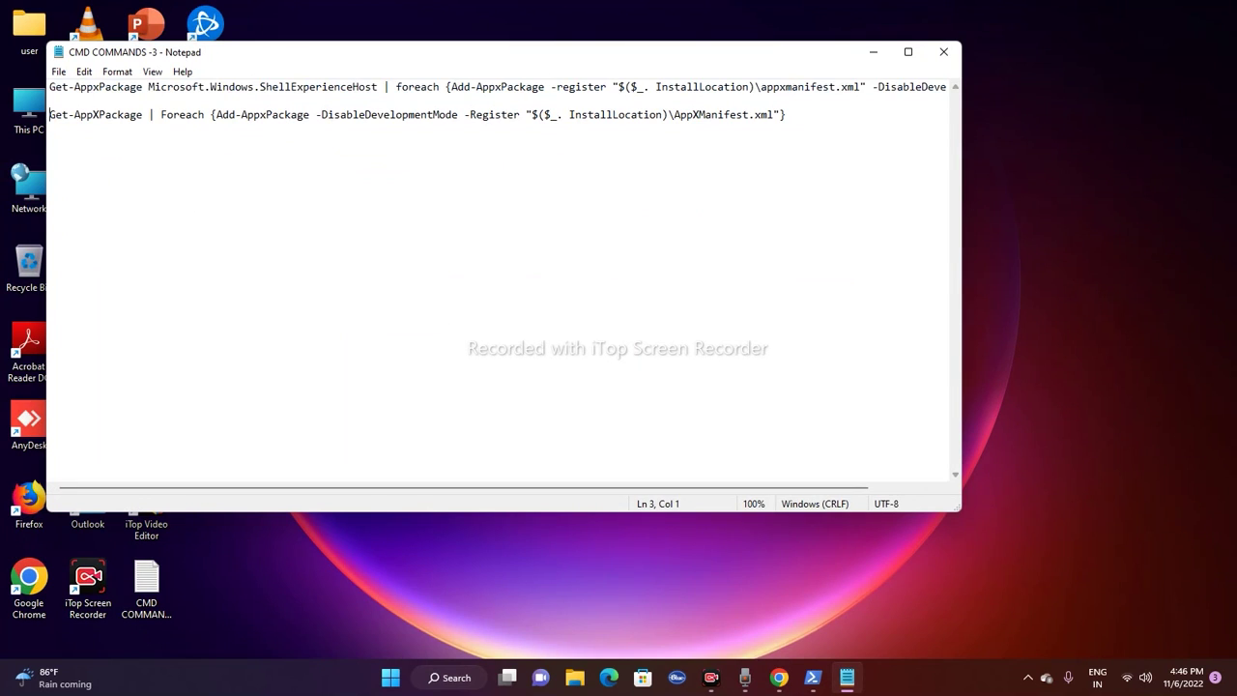
key(shift+Down)
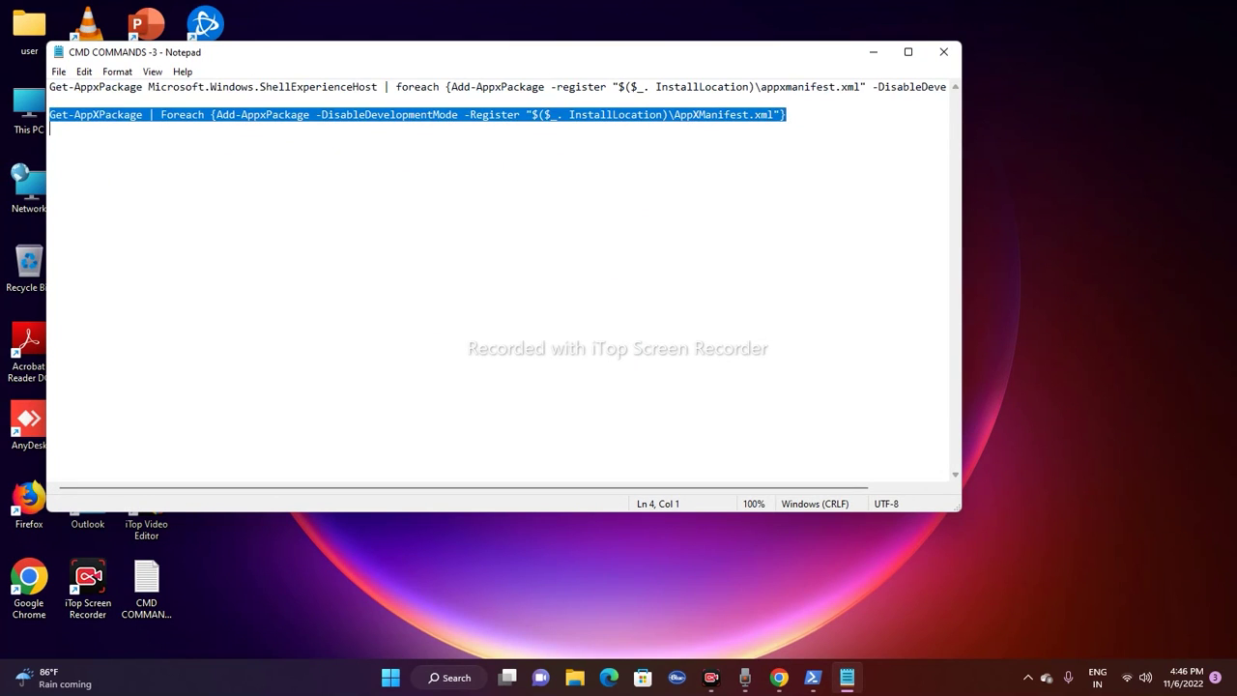
Run the copied Get-AppXPackage re-registration command in the administrator PowerShell window, and close the CMD COMMANDS -3 Notepad file.
click(812, 676)
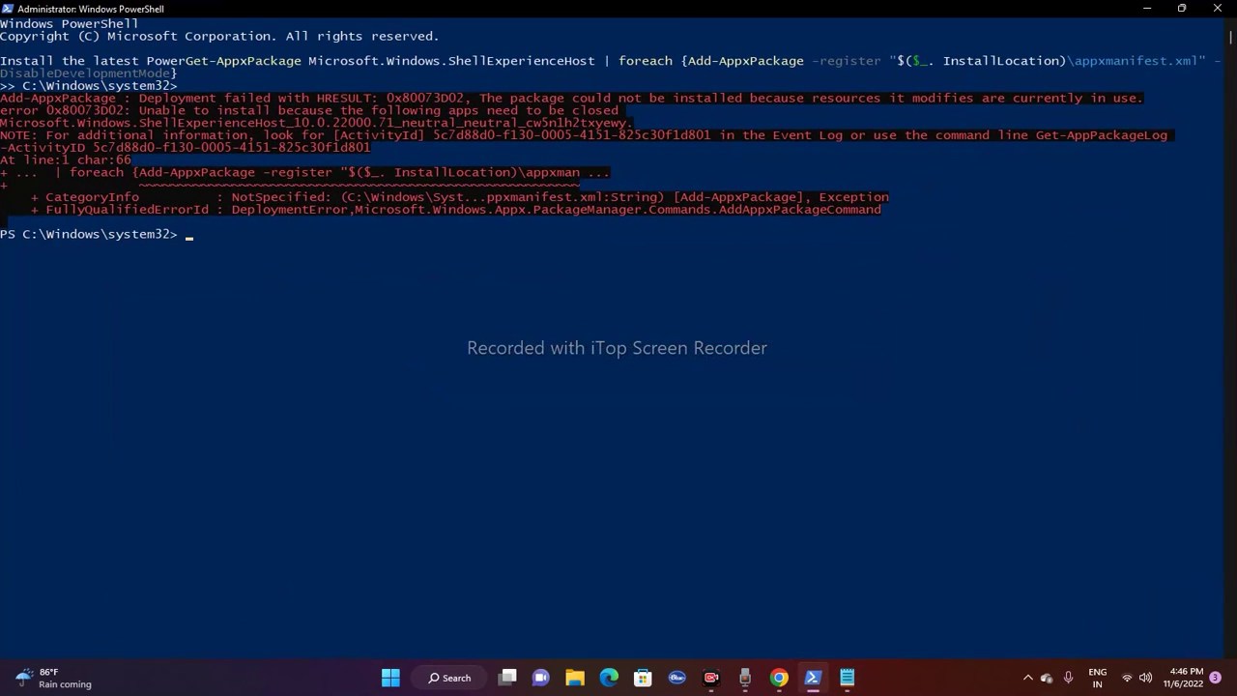
key(ctrl+v)
key(Return)
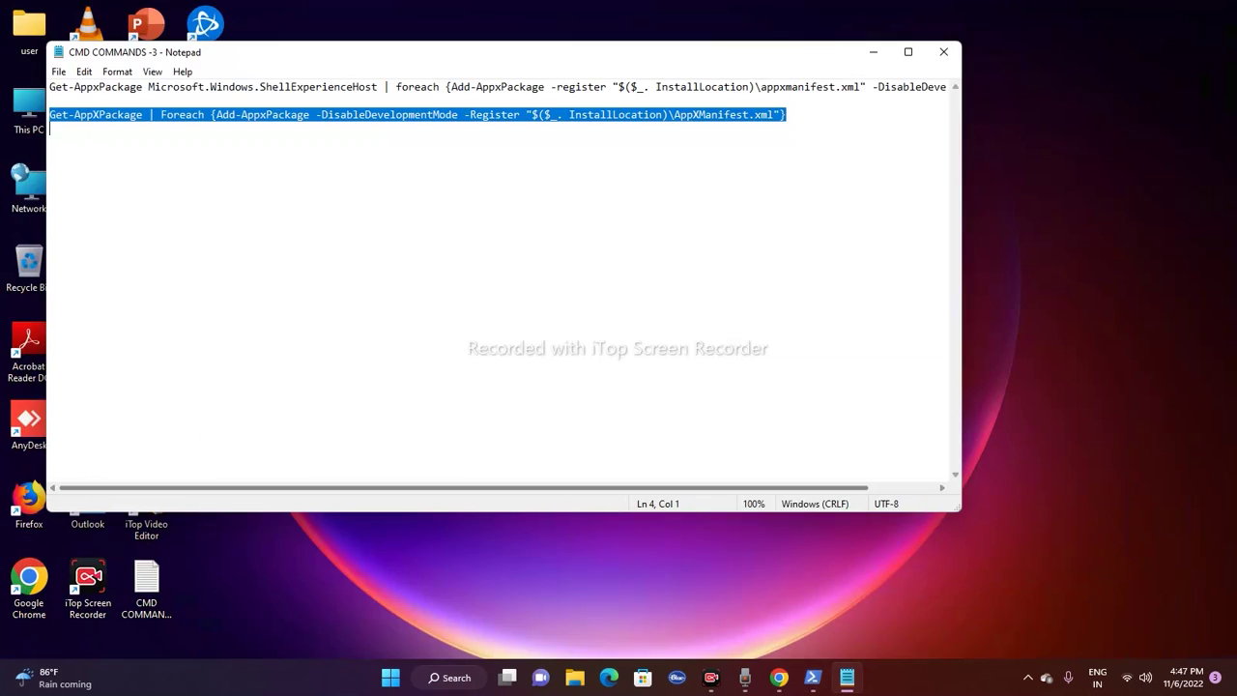
click(947, 49)
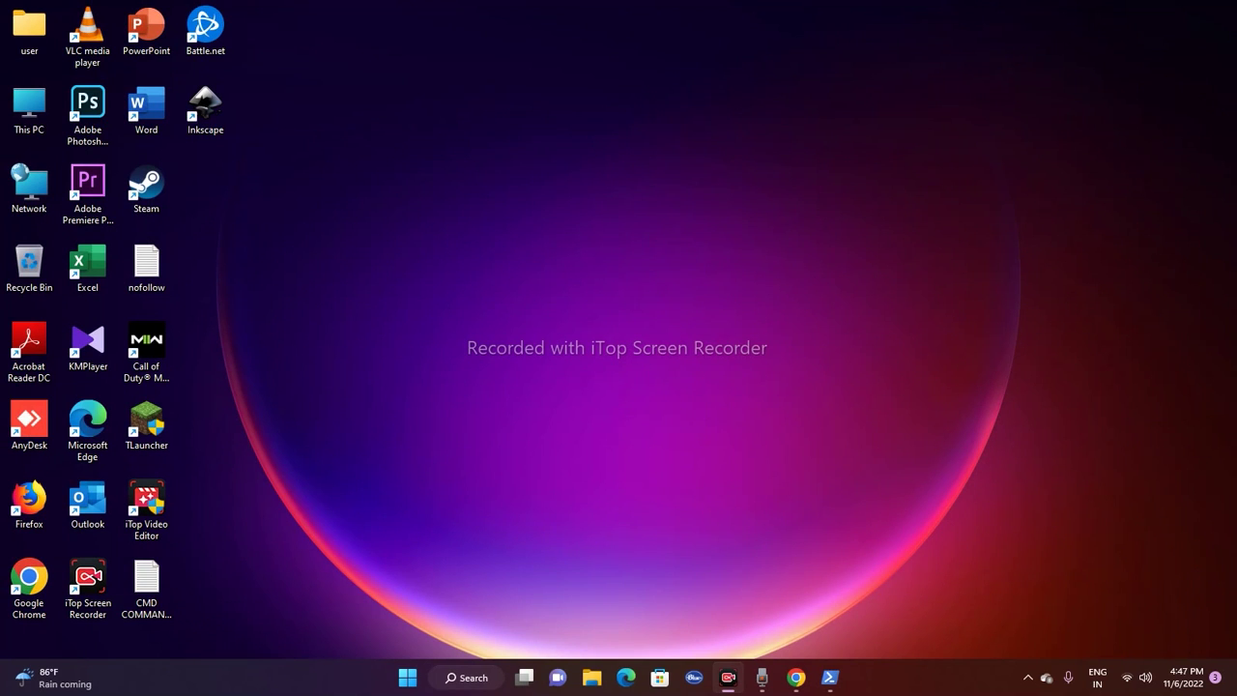
Switch to Chrome and download the media creation tool from the Create Windows 11 Installation Media section of Microsoft's Download Windows 11 page.
click(795, 677)
click(653, 12)
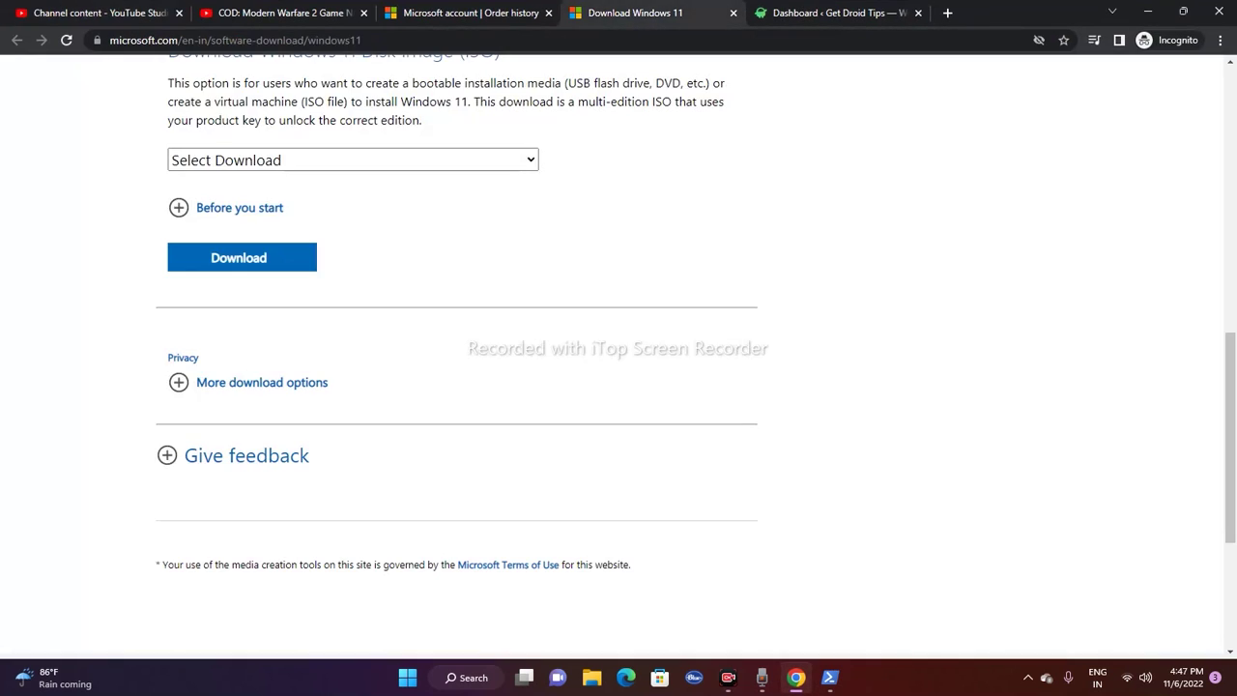
scroll(619, 356, up, 8)
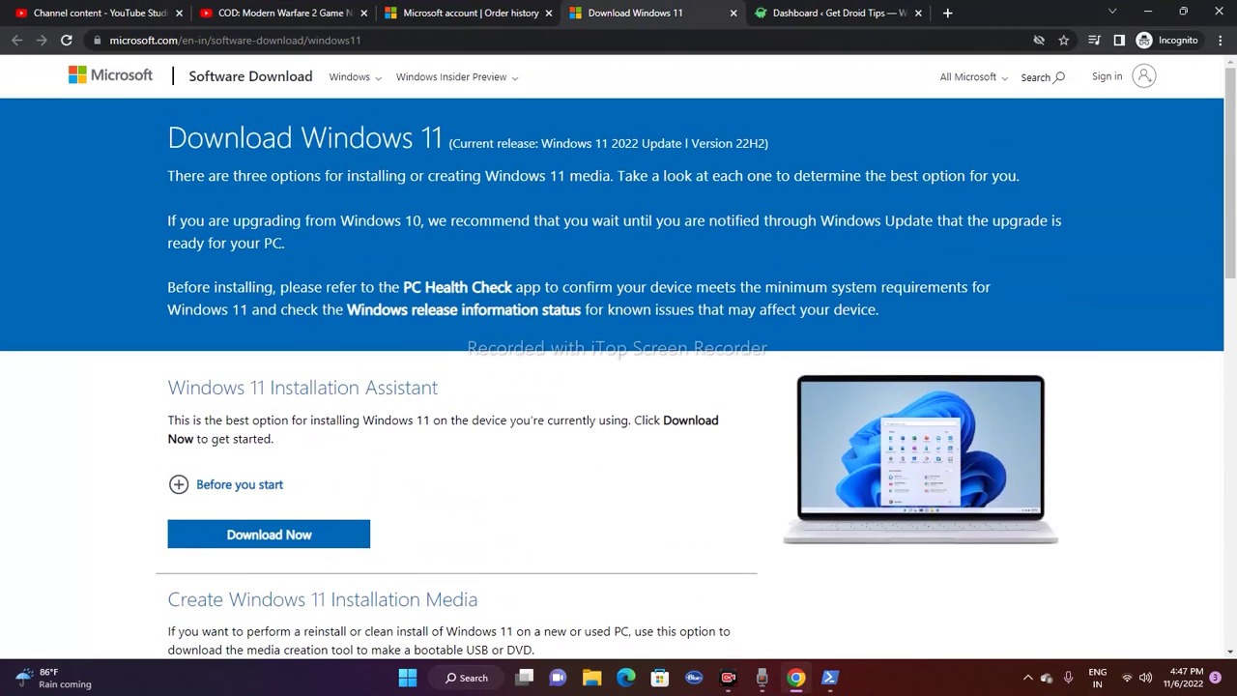
scroll(618, 357, down, 5)
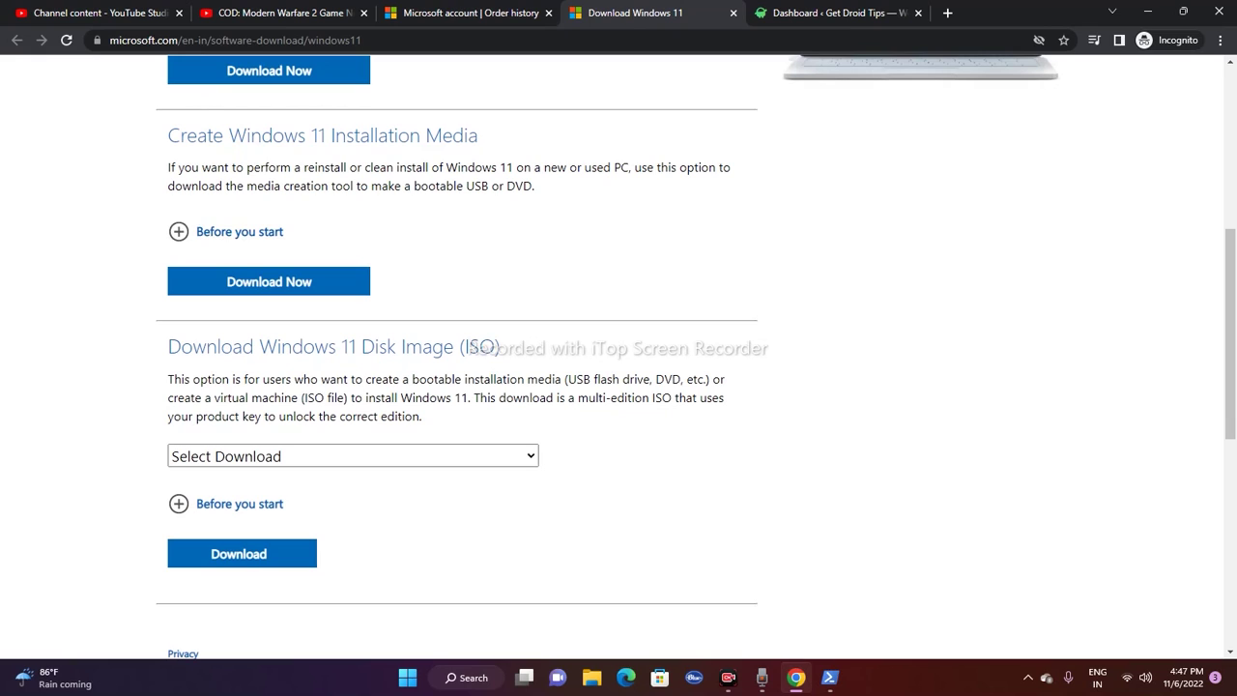
click(268, 281)
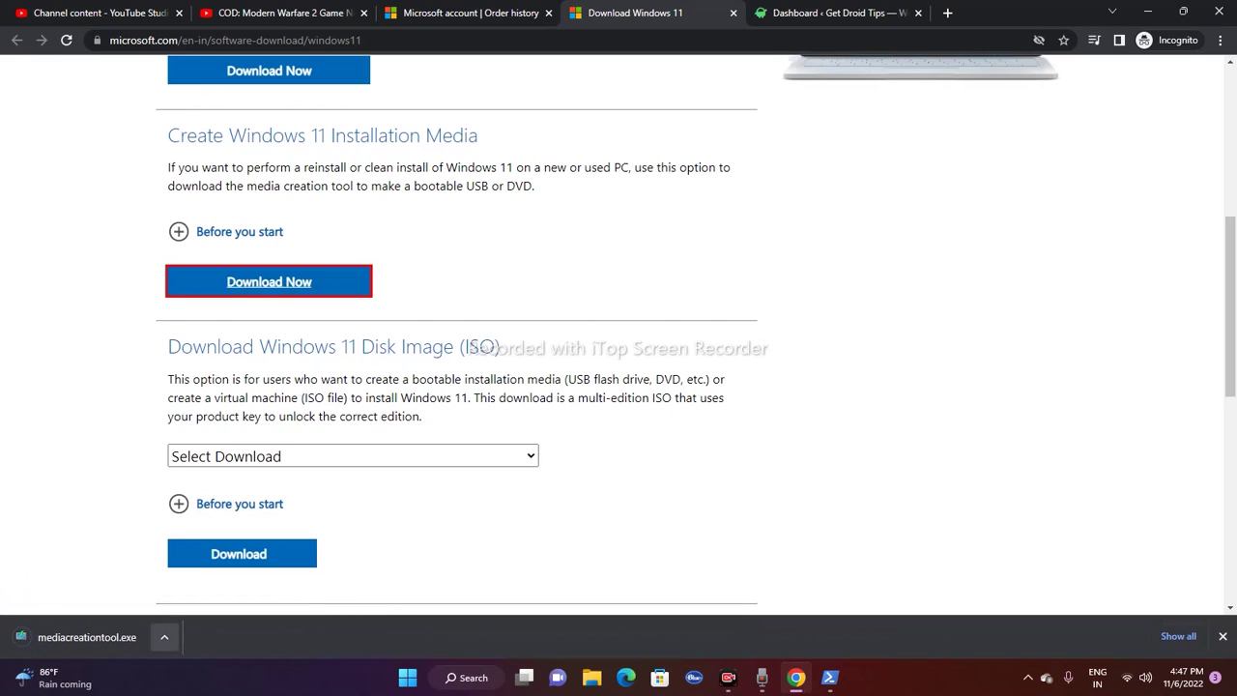
Launch the downloaded mediacreationtool.exe, accept the license terms, and continue with the recommended language and edition options.
click(164, 637)
click(193, 530)
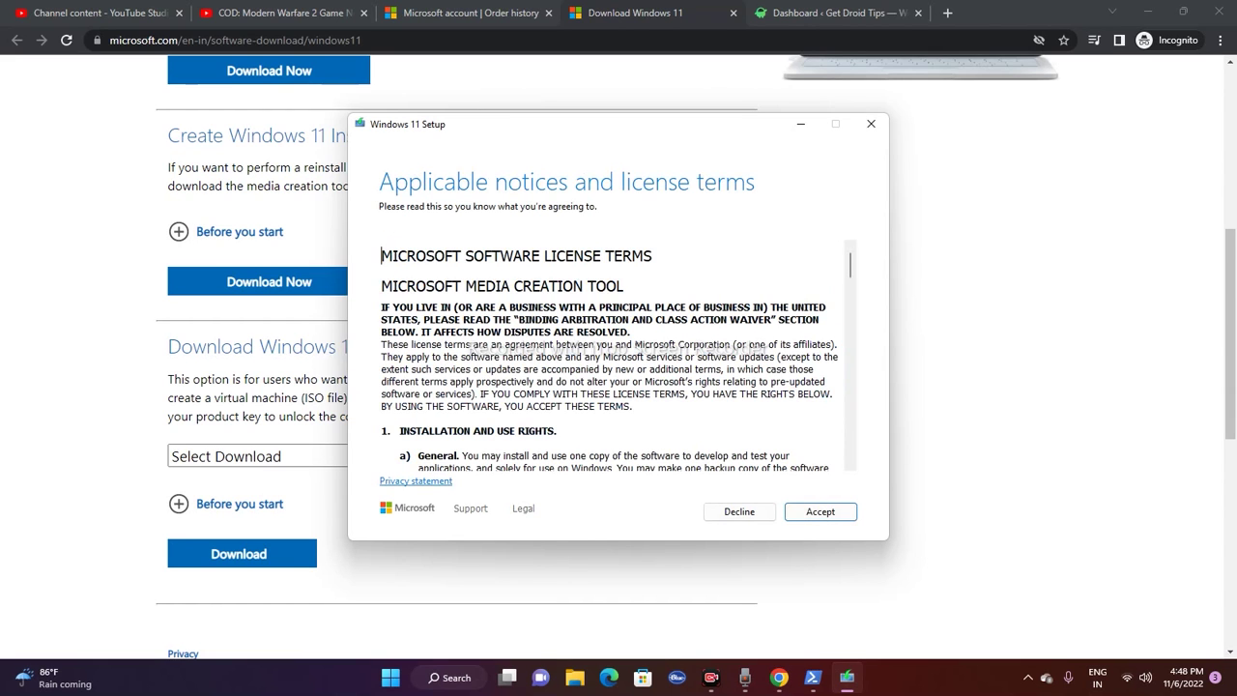
key(Return)
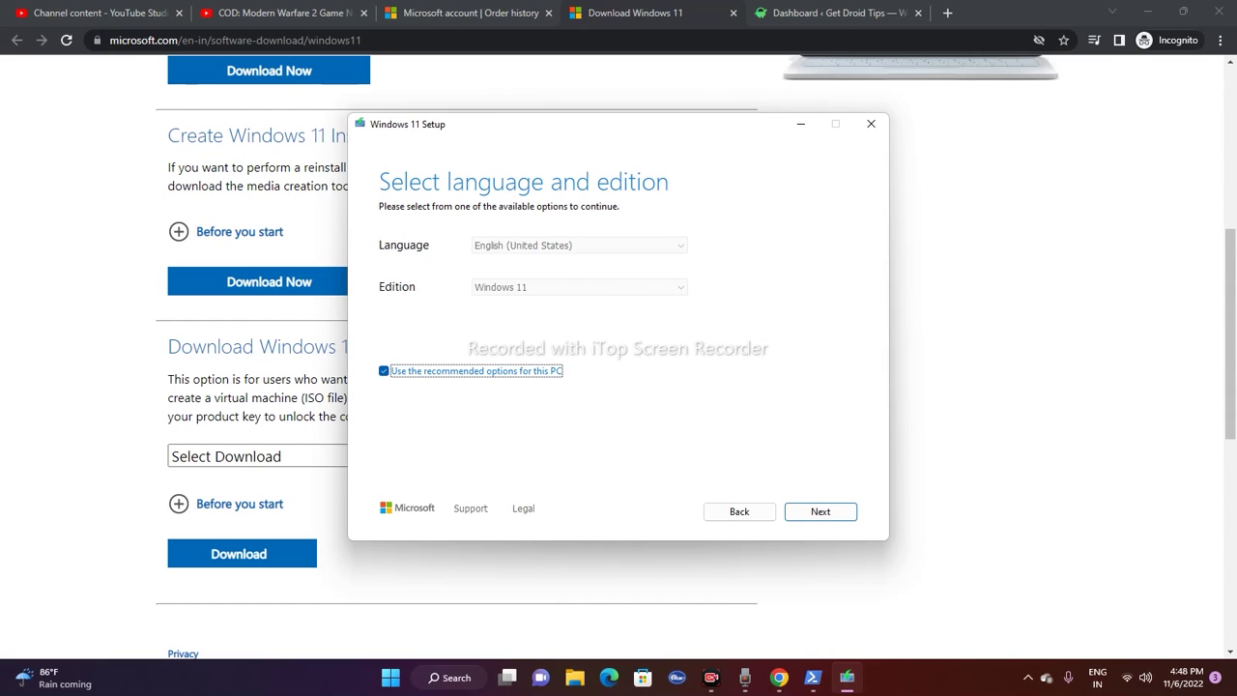
click(819, 511)
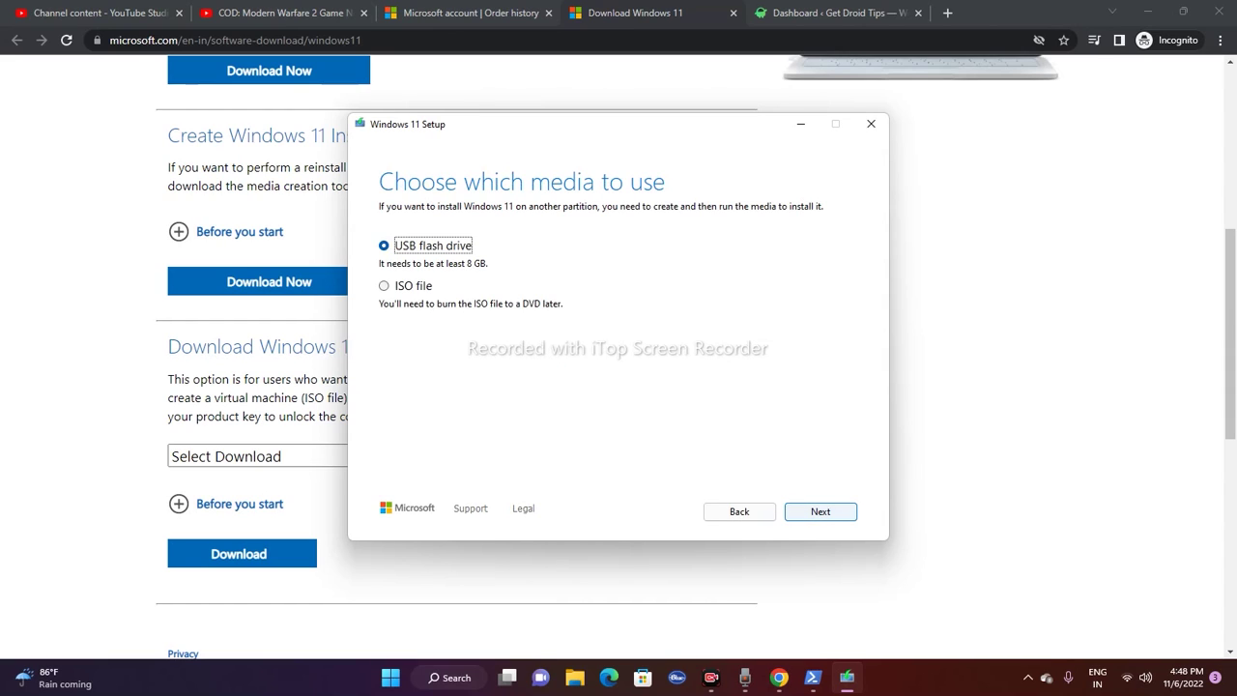
Choose ISO file as the installation media and save it to the Desktop under the name Windows.
click(384, 285)
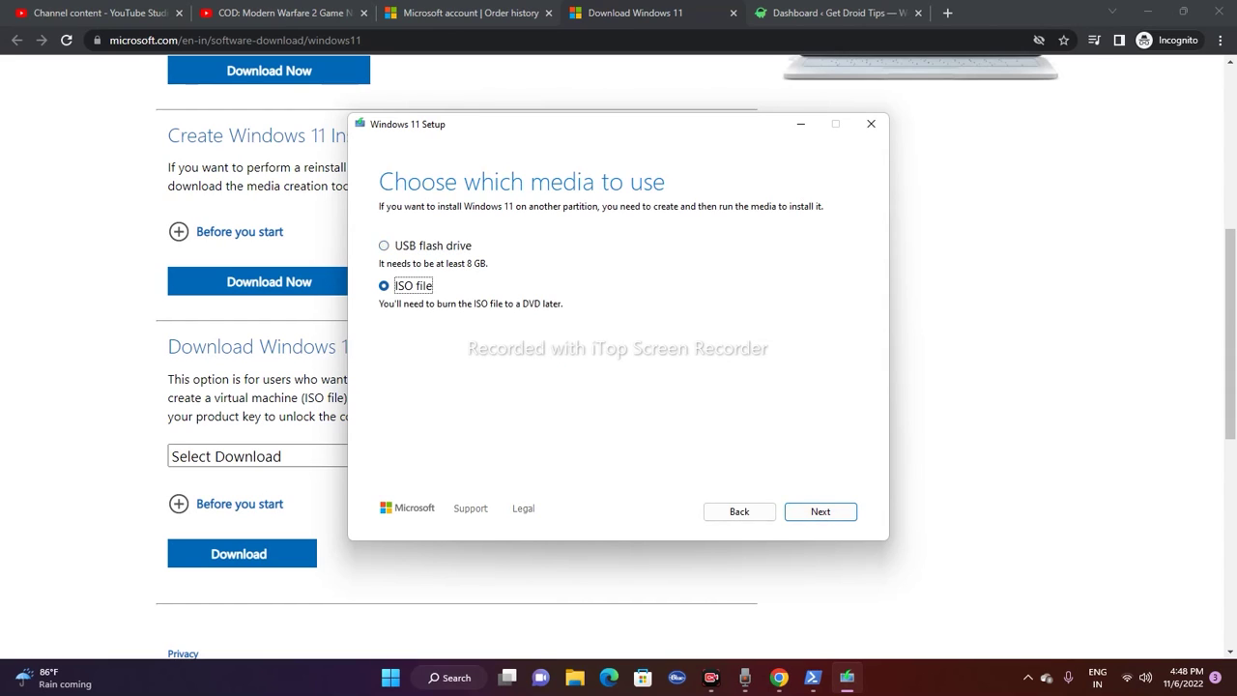
click(821, 511)
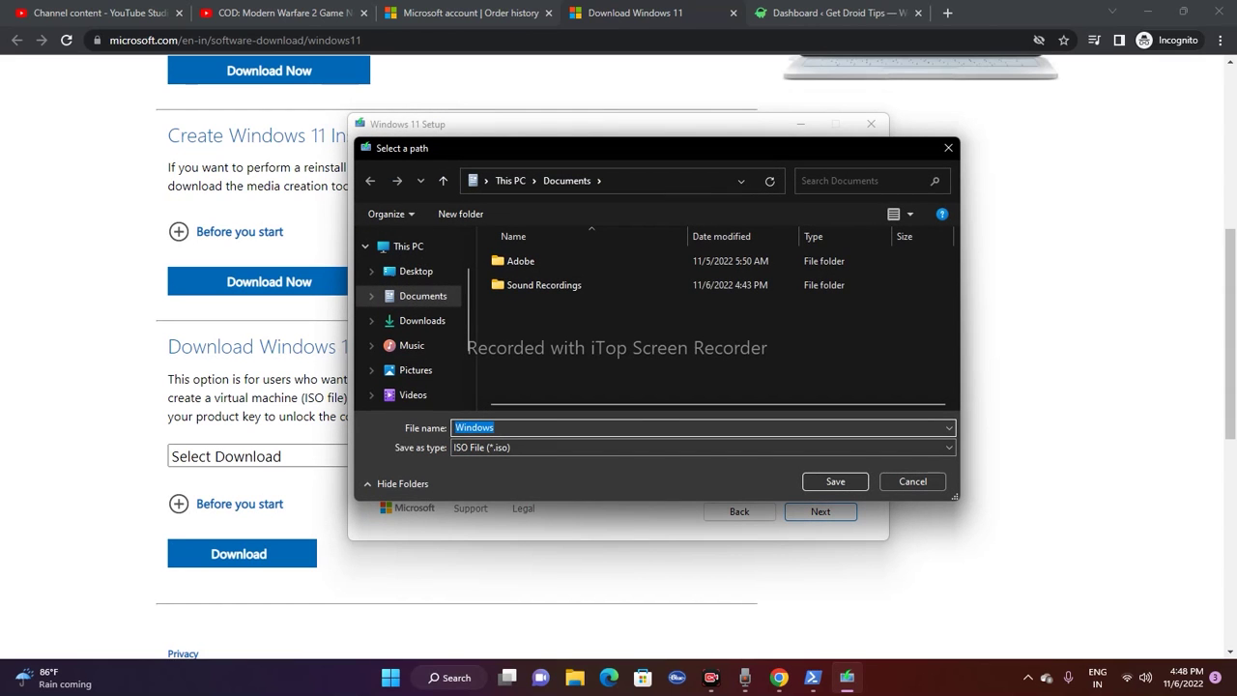
click(415, 271)
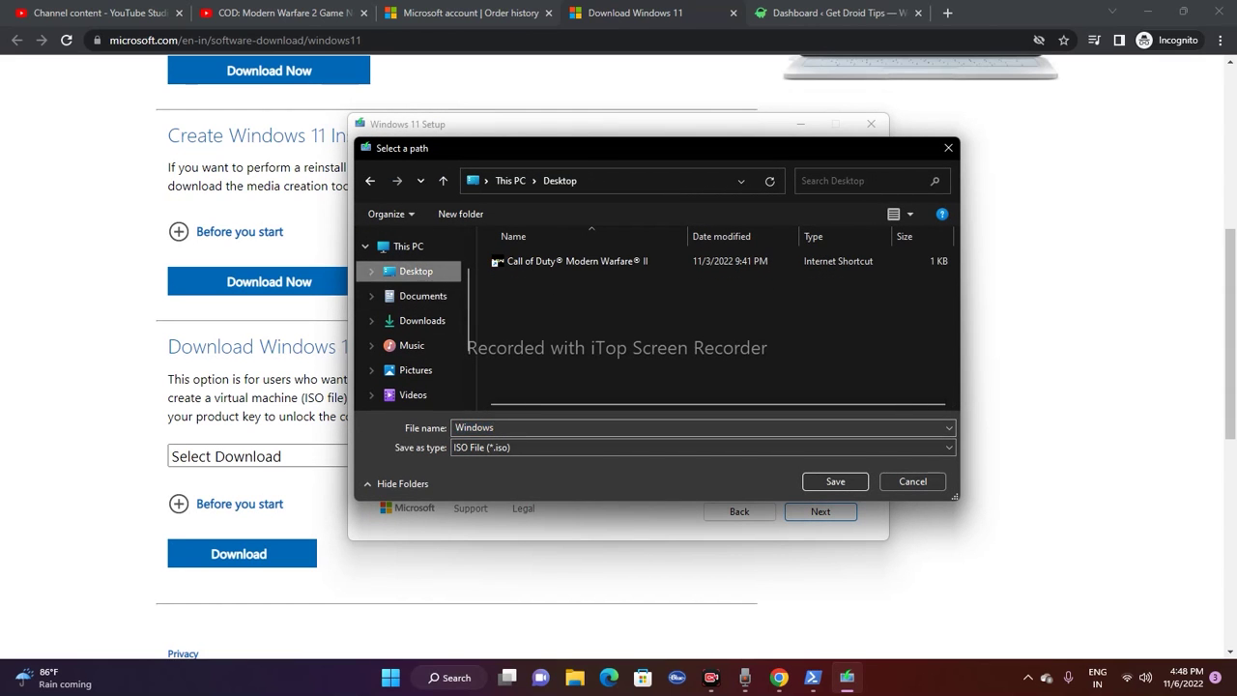
click(835, 482)
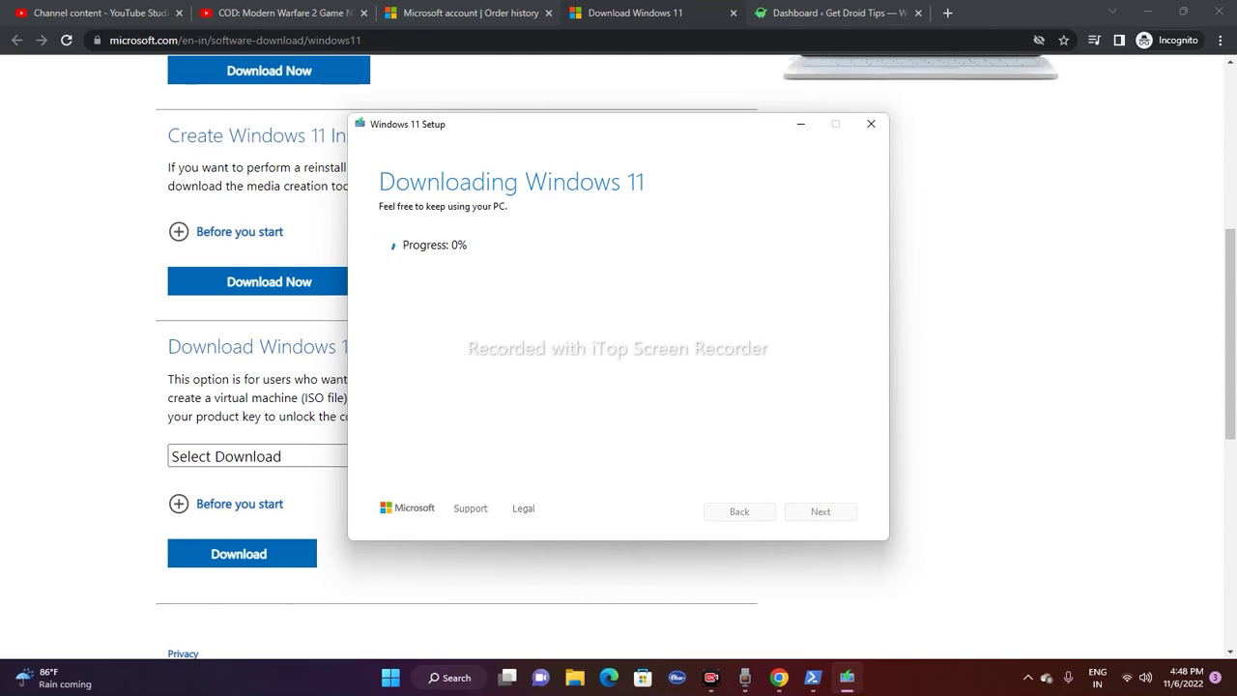
Minimize the browser and close the Windows 11 Setup window while it is downloading.
click(1147, 12)
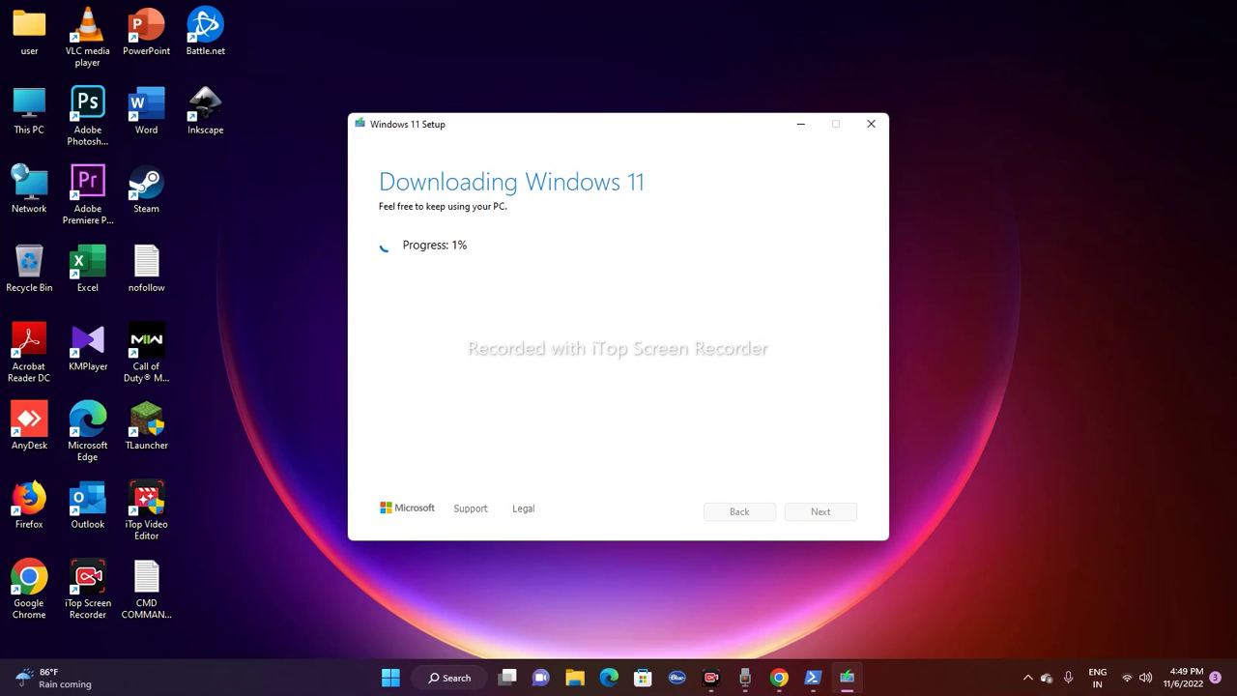
drag(200, 174, 237, 207)
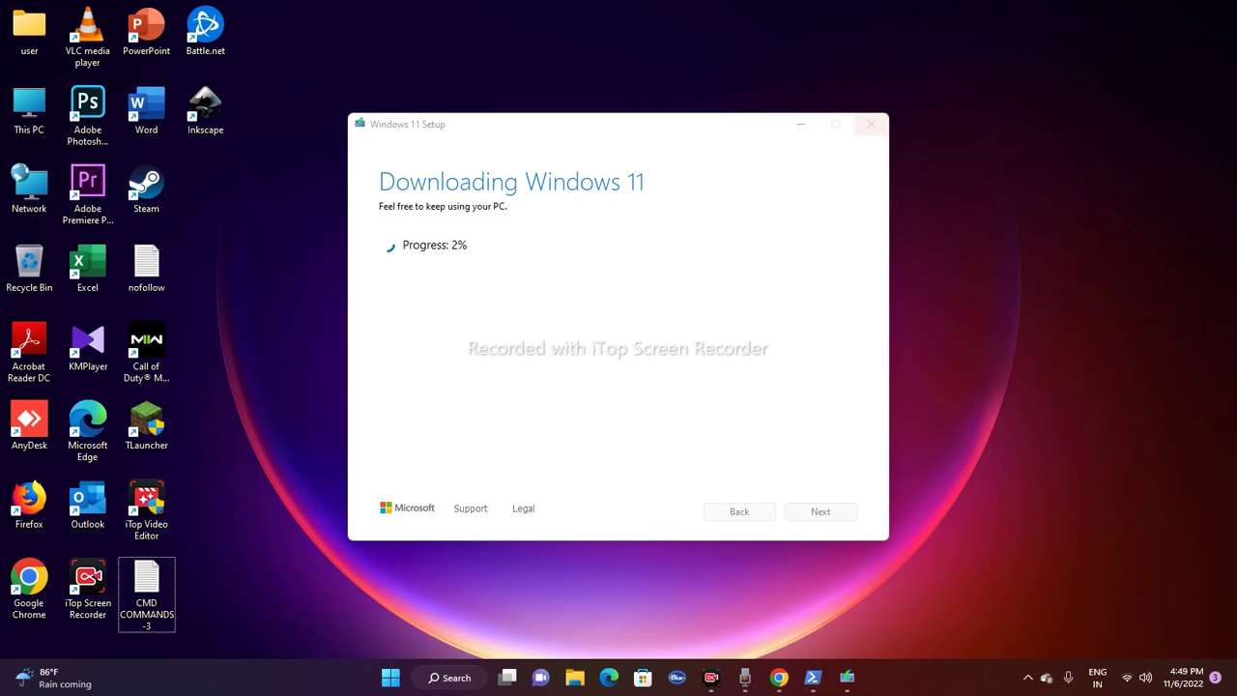
click(871, 123)
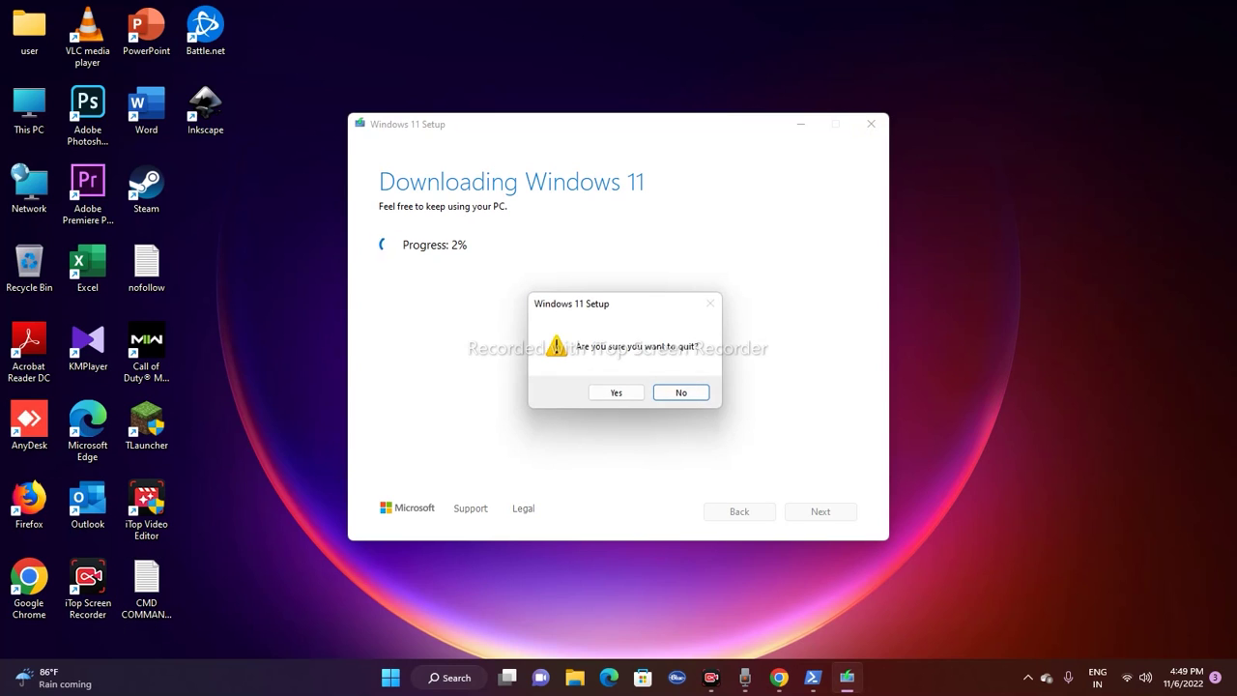